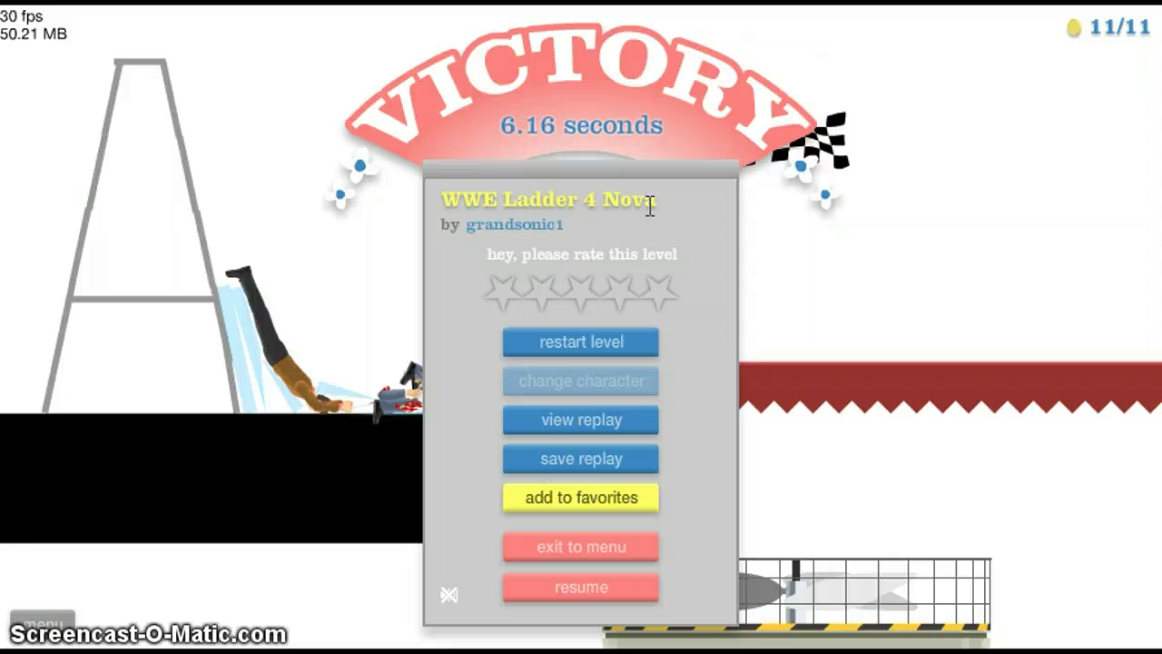
- Restart WWE Ladder 4 Nova from the victory screen, replay it, and pause the new run
{"action": "left_click", "coordinate": [617, 352]}
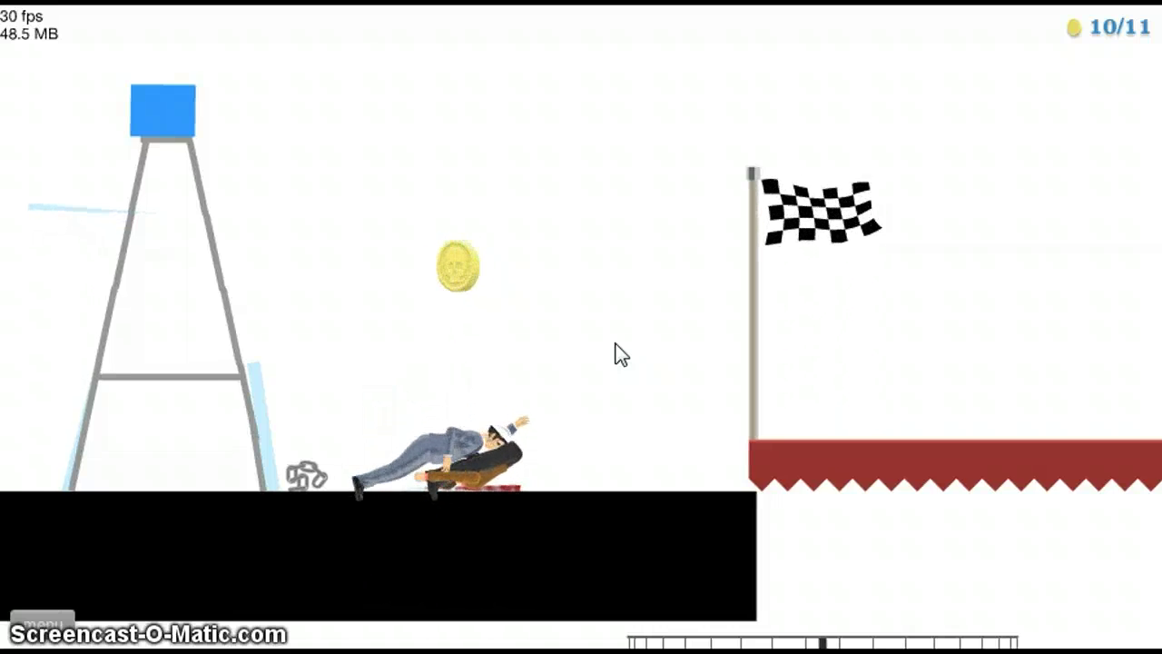
{"action": "key", "text": "Escape"}
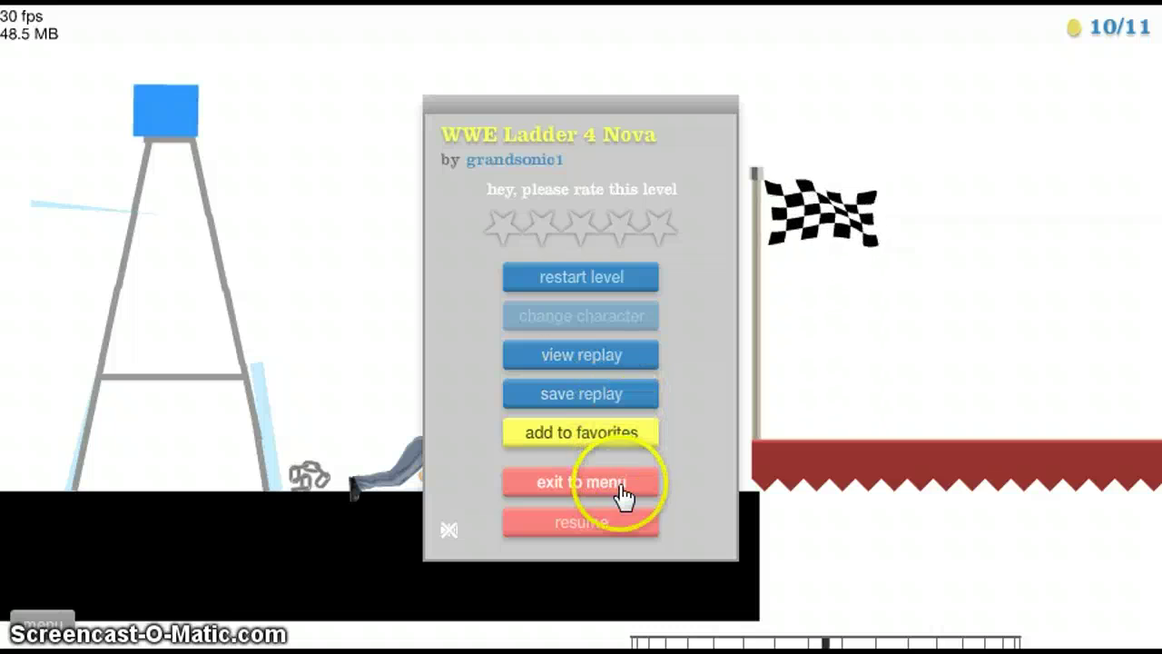
- Open the 8.66-second WWE Ladder 4 Nova replay from the replays list and play it in slow motion
{"action": "left_click", "coordinate": [625, 493]}
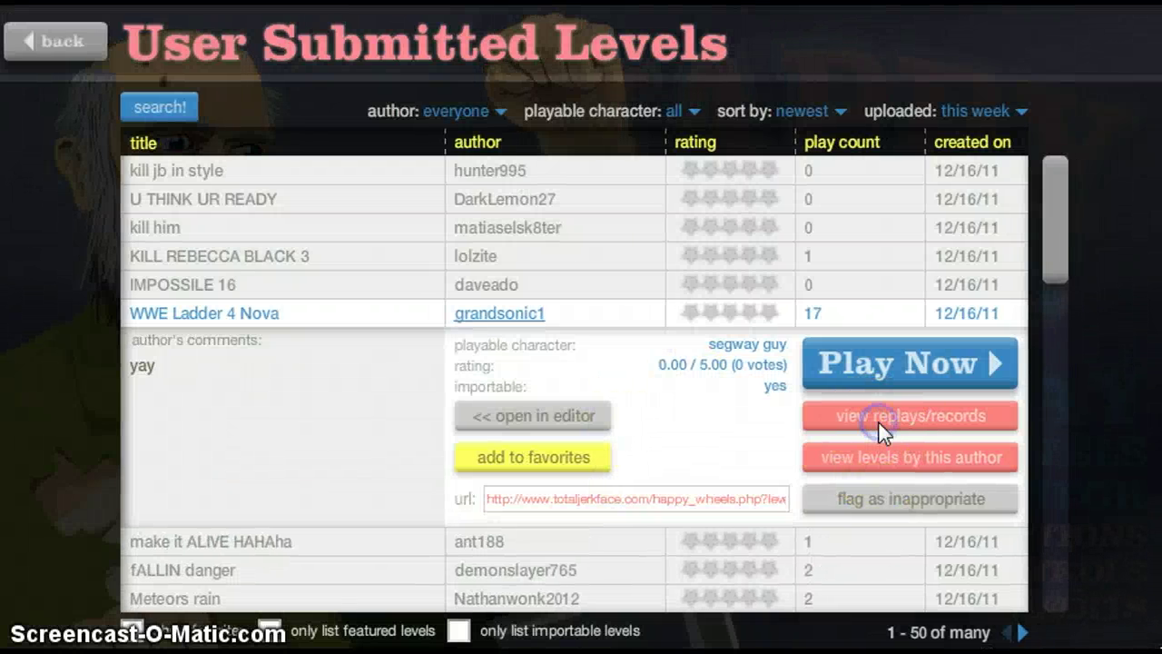
{"action": "left_click", "coordinate": [890, 427]}
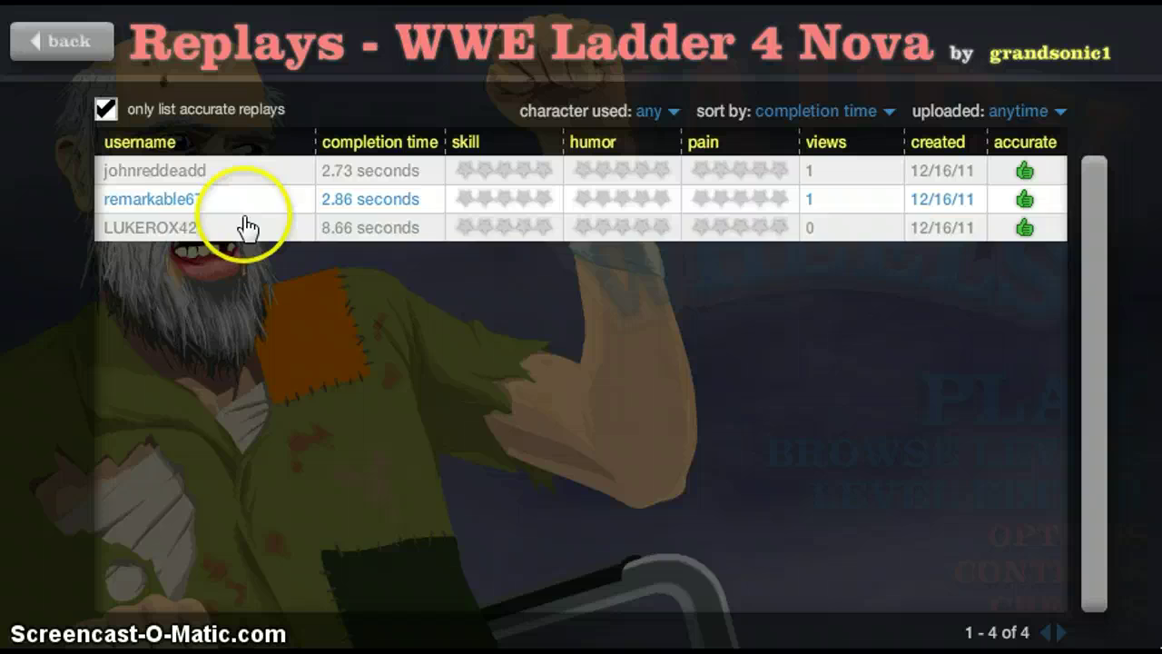
{"action": "left_click", "coordinate": [254, 227]}
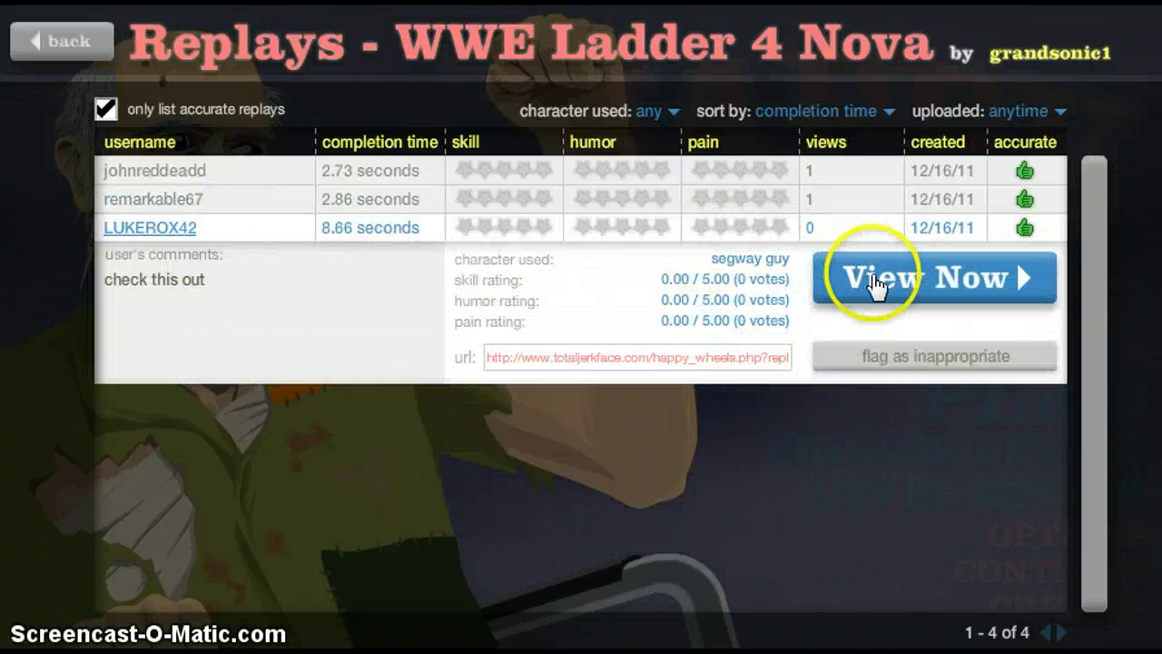
{"action": "left_click", "coordinate": [873, 282]}
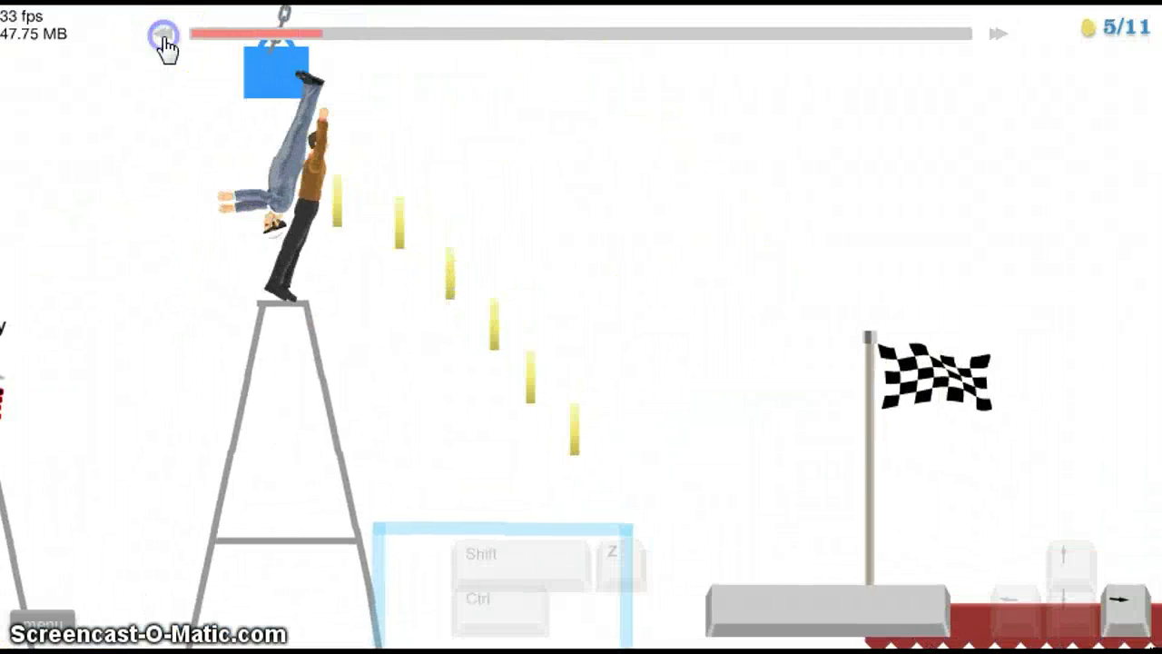
{"action": "left_click", "coordinate": [165, 36]}
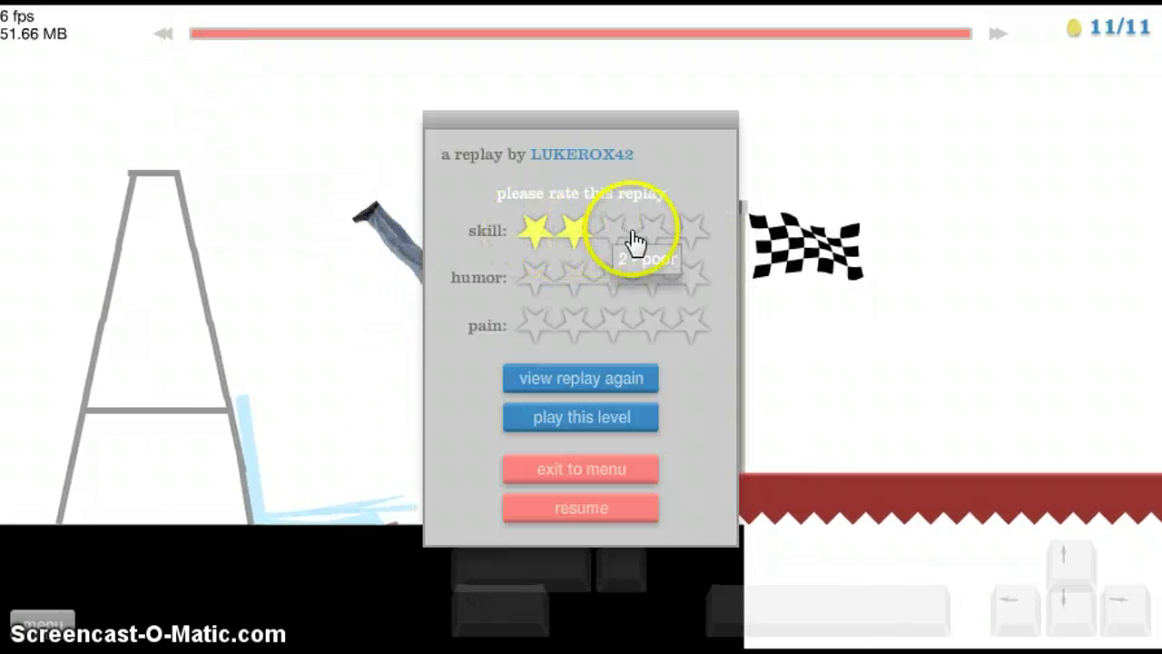
- Rate the replay 5 for skill, 4 for humor and 5 for pain, and submit
{"action": "left_click", "coordinate": [689, 230]}
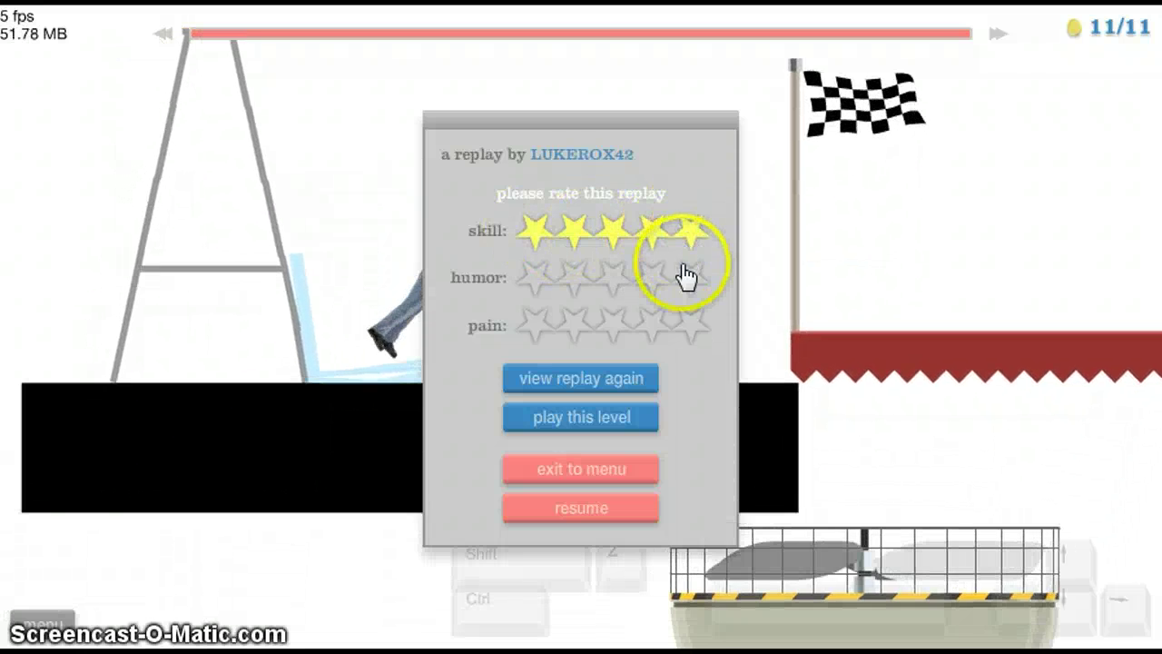
{"action": "left_click", "coordinate": [655, 277]}
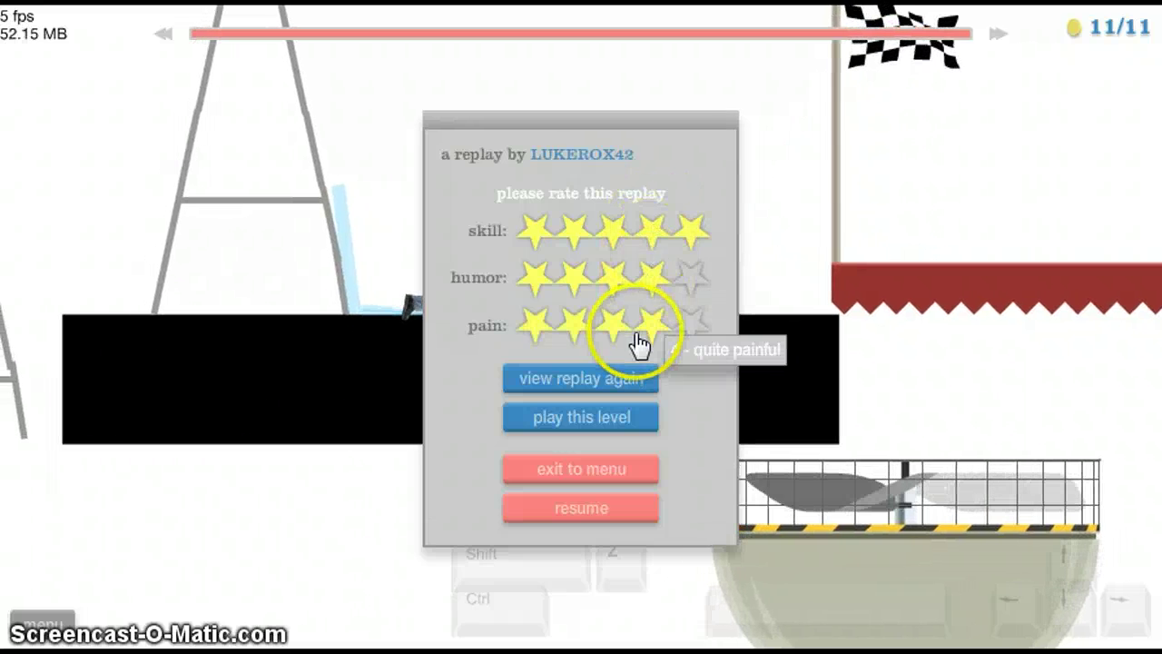
{"action": "left_click", "coordinate": [692, 325]}
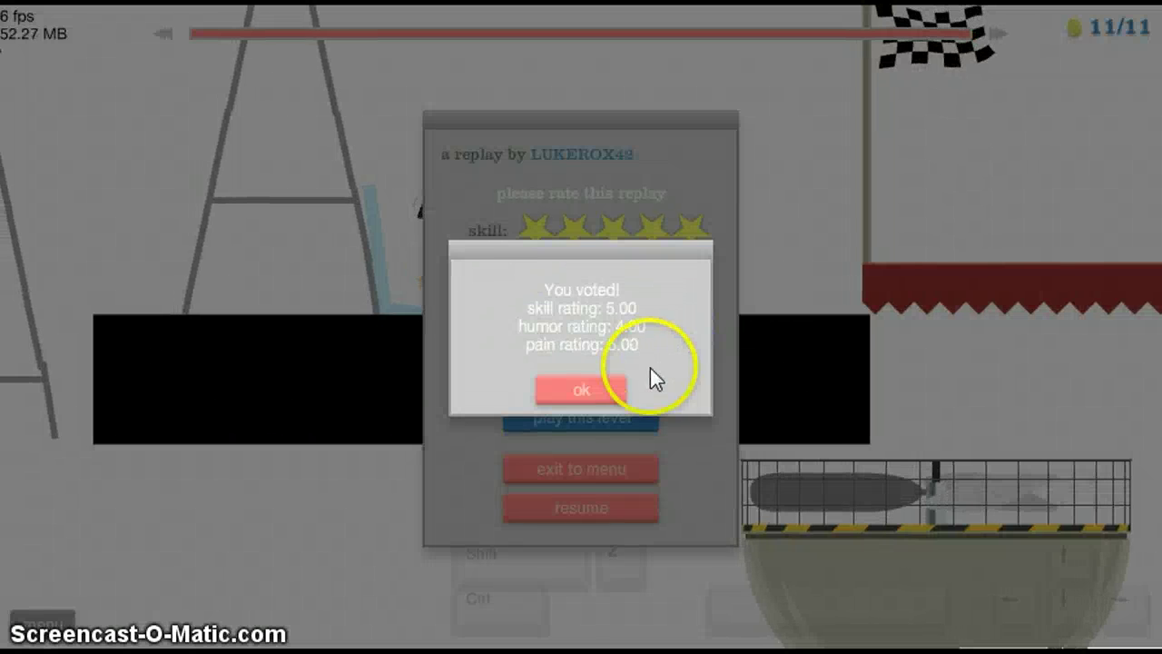
{"action": "left_click", "coordinate": [563, 389]}
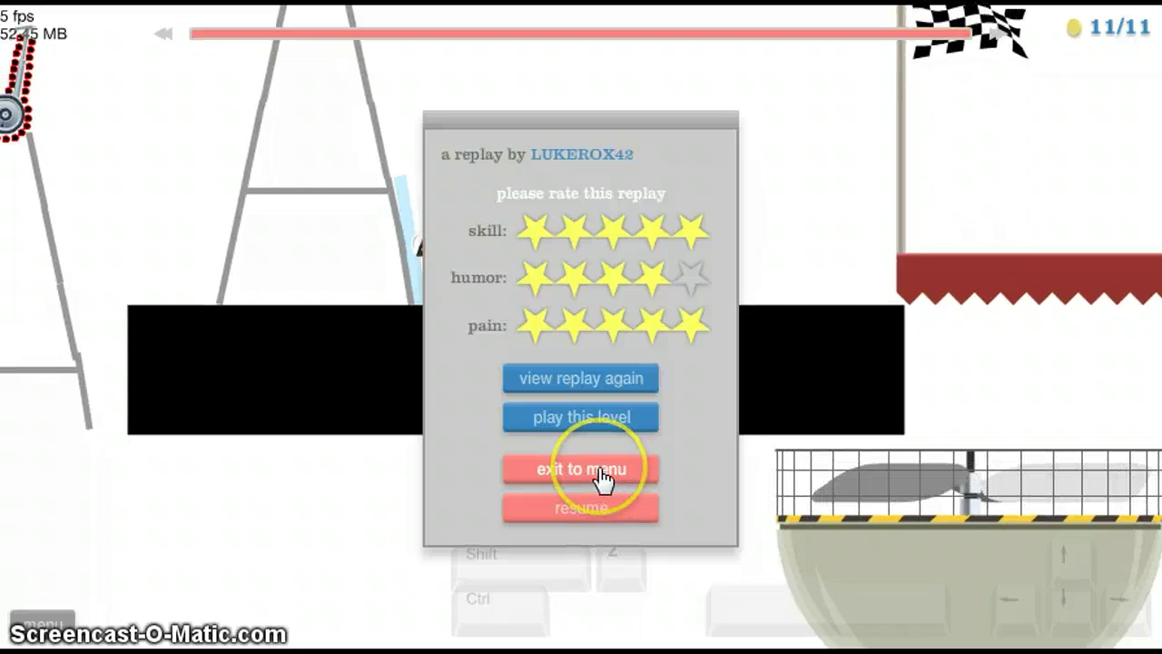
- Return to the user levels list and select the beast wwe level
{"action": "left_click", "coordinate": [604, 479]}
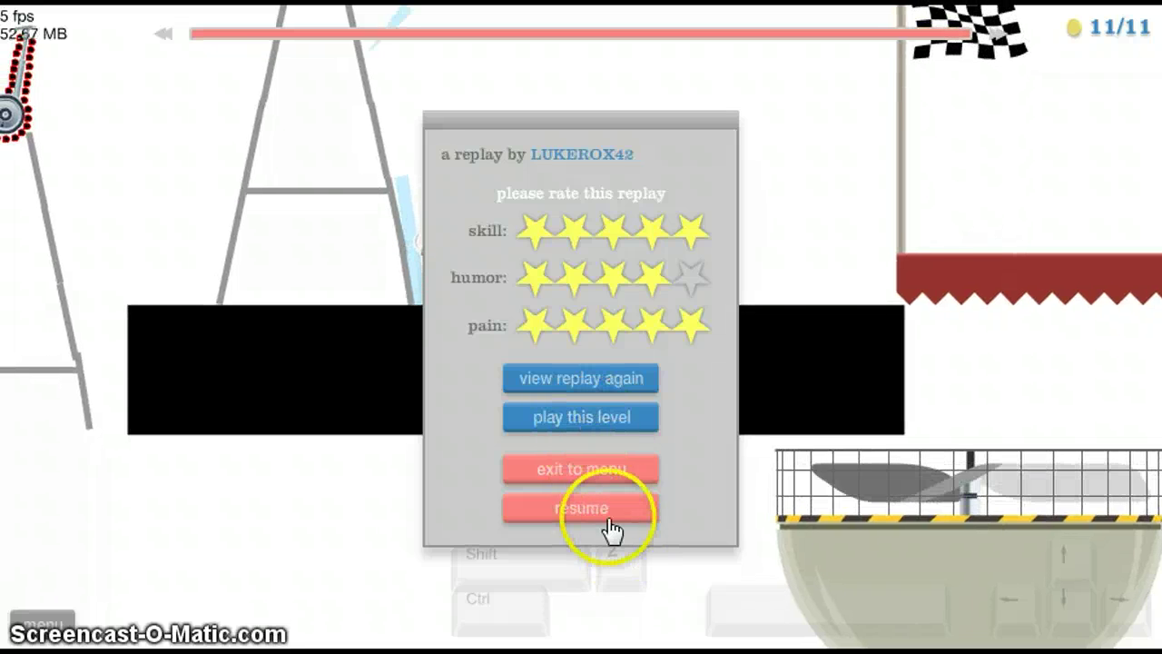
{"action": "left_click", "coordinate": [599, 469]}
{"action": "left_click", "coordinate": [168, 172]}
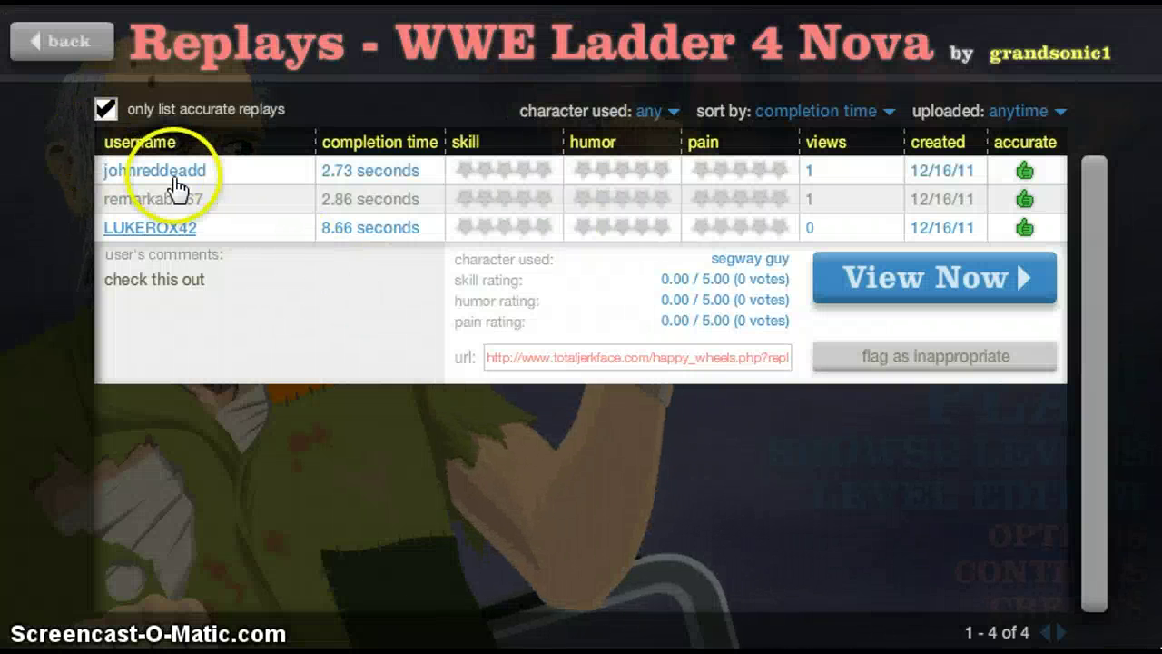
{"action": "left_click", "coordinate": [54, 40]}
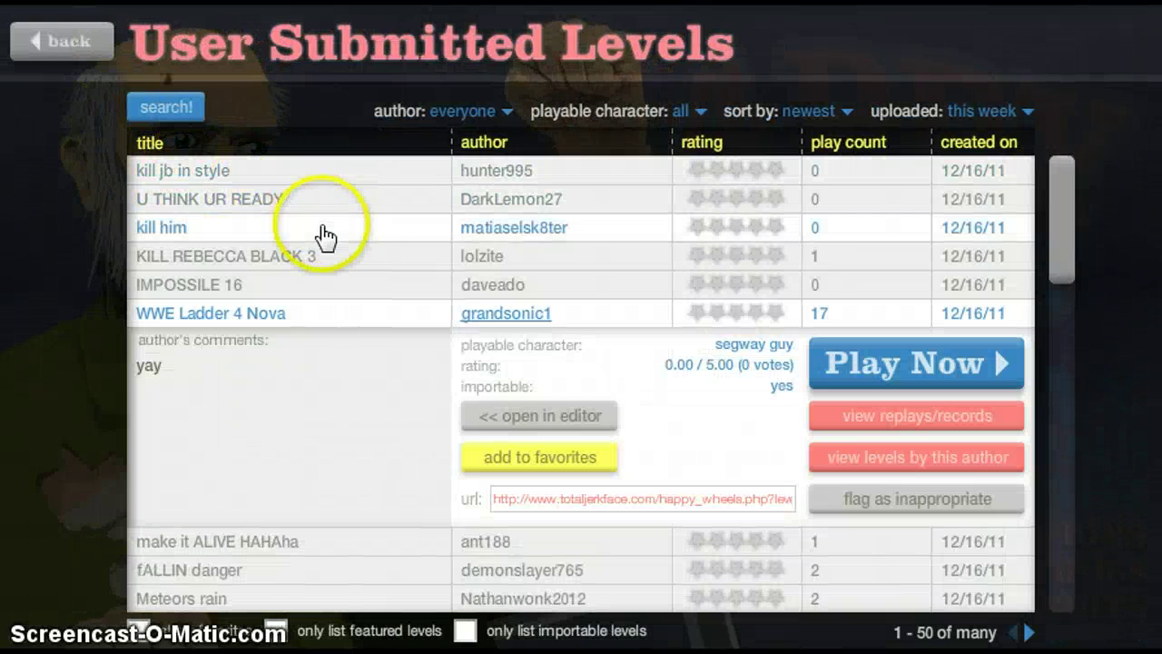
{"action": "left_click_drag", "start_coordinate": [1060, 218], "coordinate": [1062, 272]}
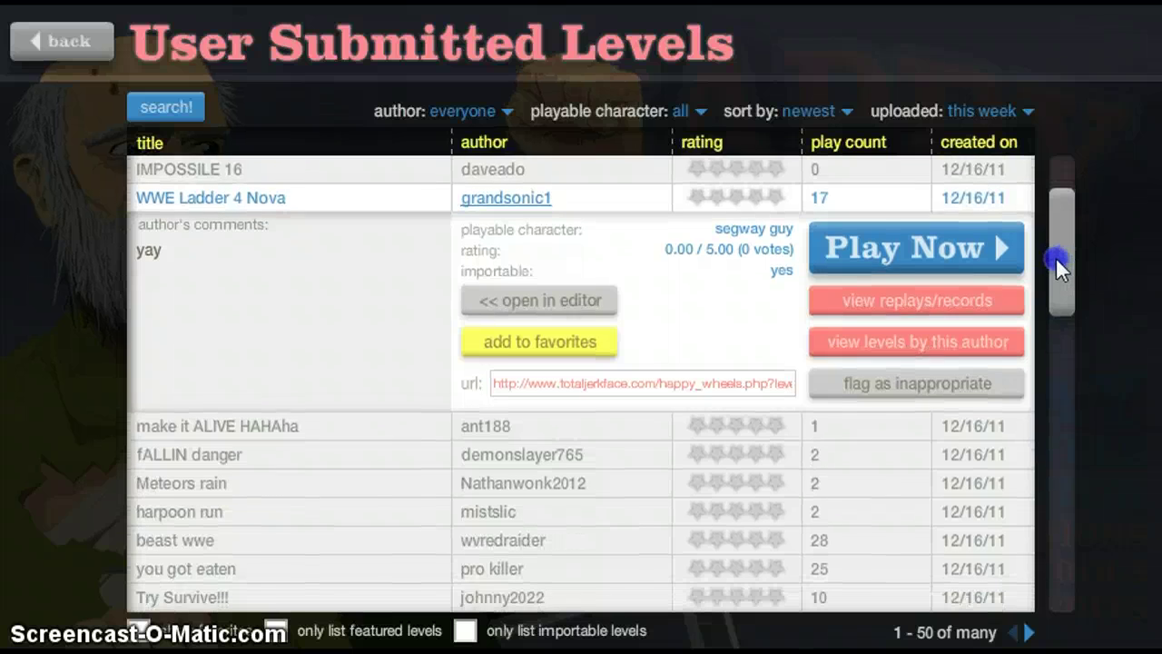
{"action": "left_click", "coordinate": [270, 513]}
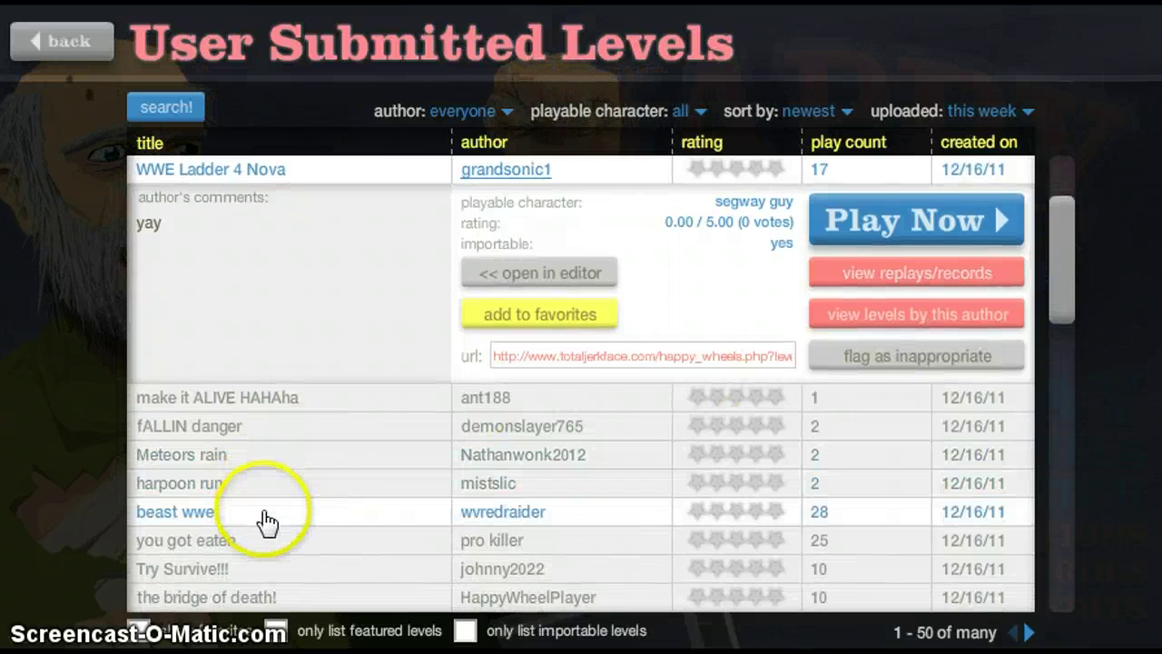
- Play beast wwe, restarting it twice, then quit to the level browser
{"action": "left_click", "coordinate": [920, 472]}
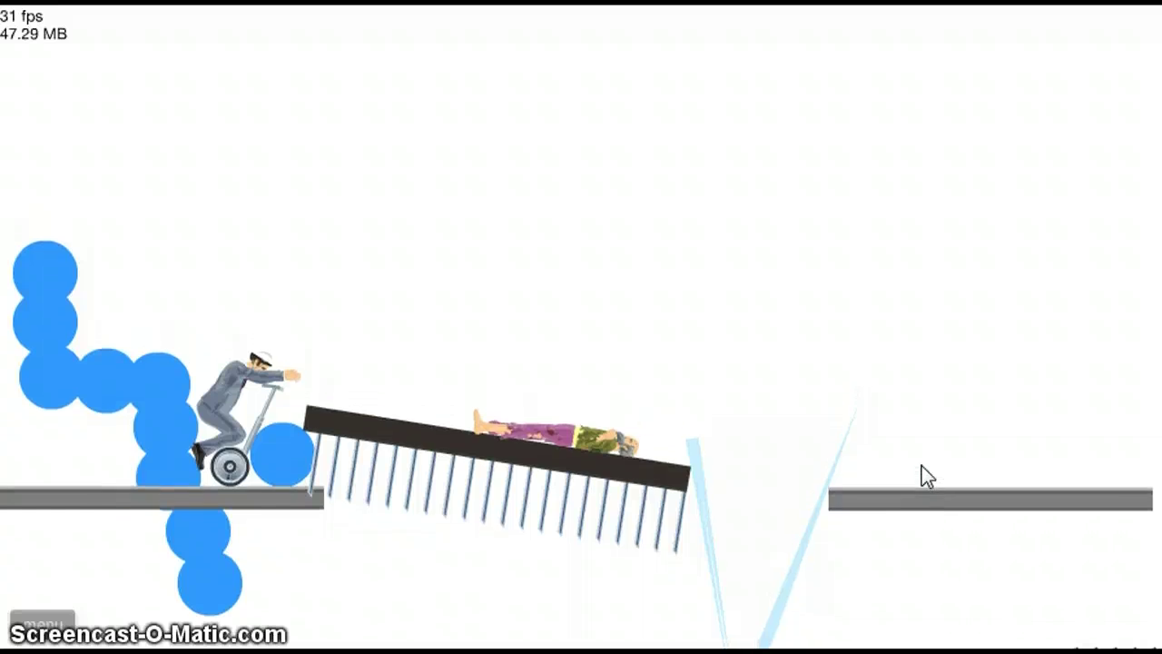
{"action": "key", "text": "Escape"}
{"action": "key", "text": "r"}
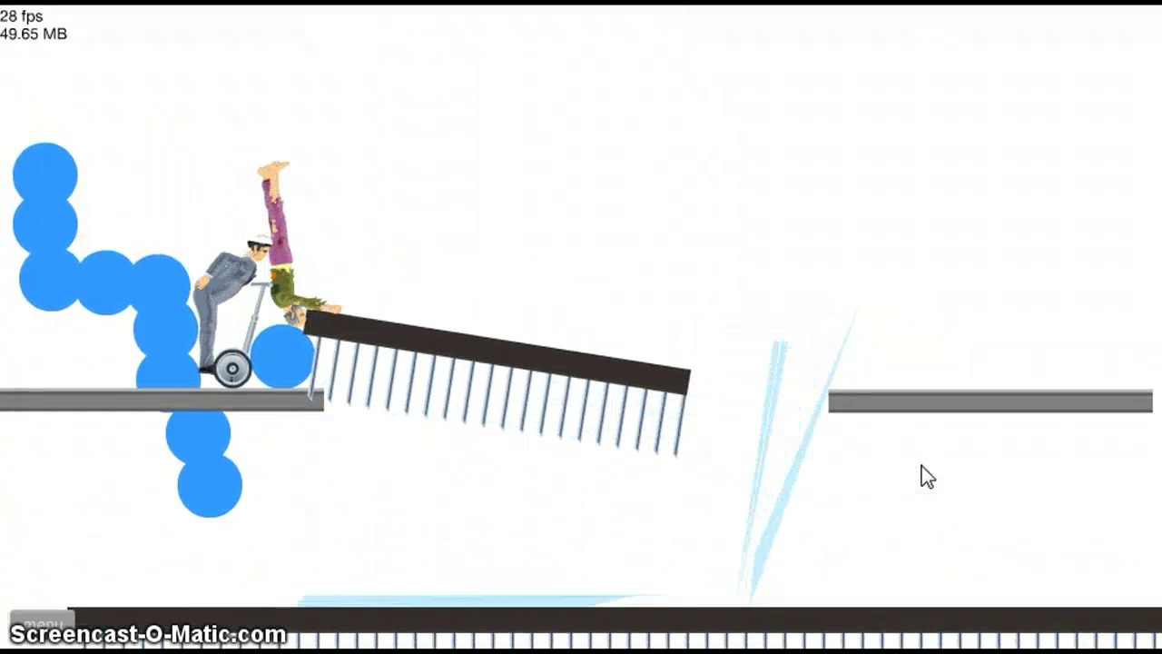
{"action": "key", "text": "Escape"}
{"action": "key", "text": "r"}
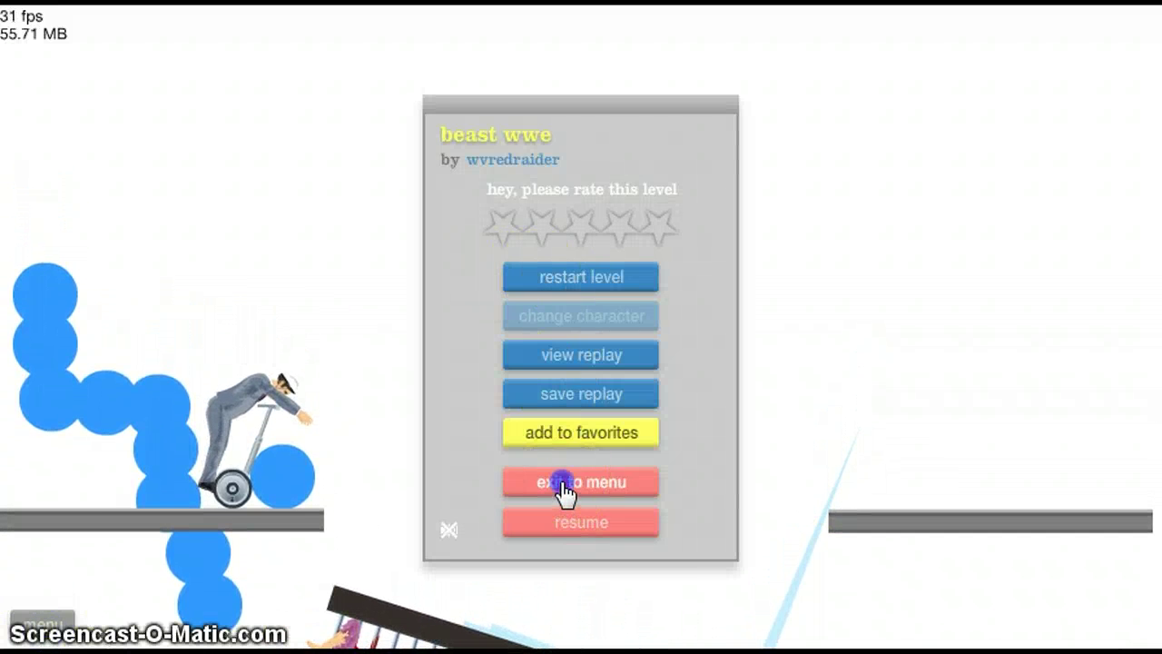
{"action": "left_click", "coordinate": [564, 484]}
- Search for 'You vs zombie' levels and start You VS Zombie 1
{"action": "left_click", "coordinate": [156, 107]}
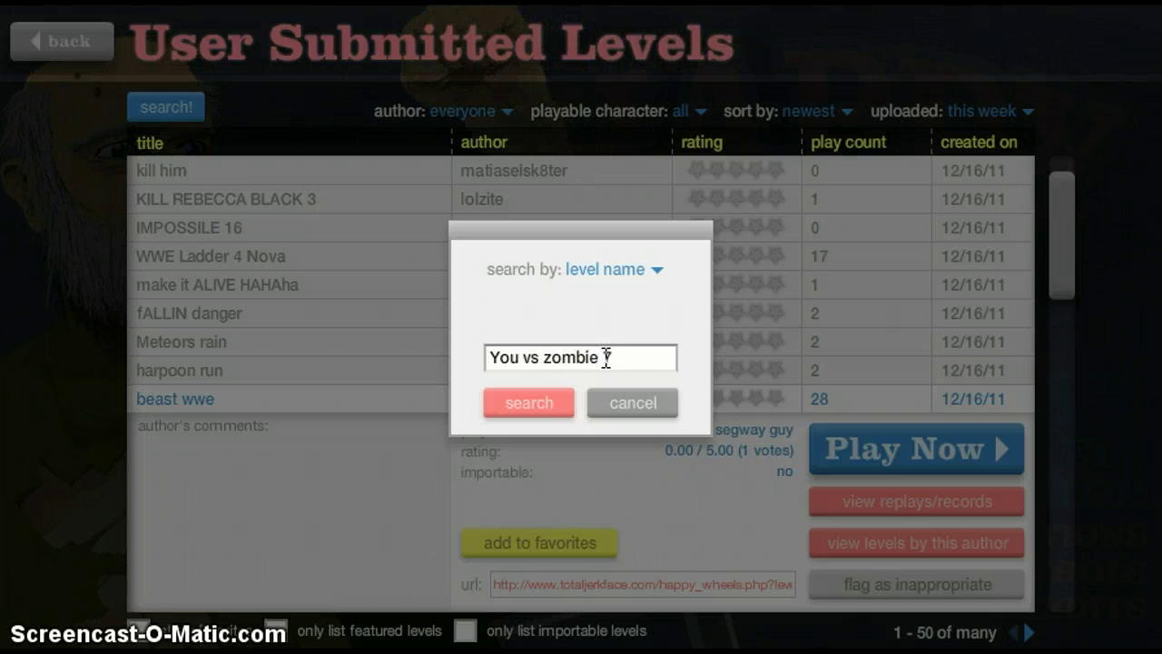
{"action": "type", "text": "7"}
{"action": "left_click", "coordinate": [545, 403]}
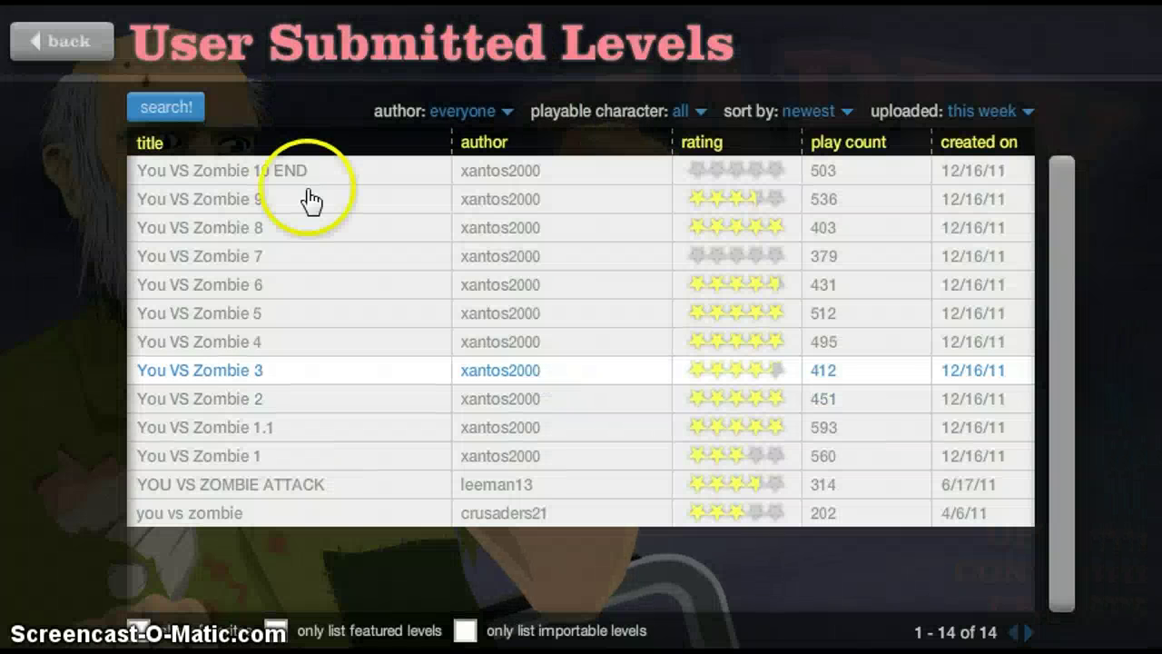
{"action": "left_click", "coordinate": [311, 456]}
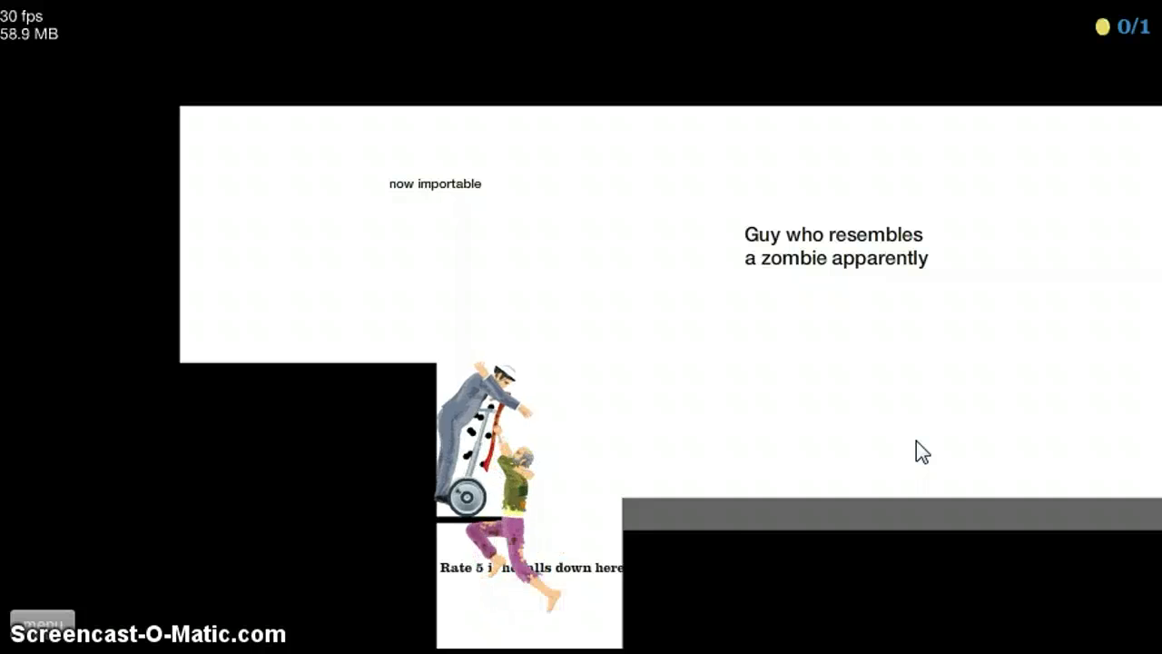
- Quit You VS Zombie 1 and select You VS Zombie 1.1 from the results
{"action": "key", "text": "Escape"}
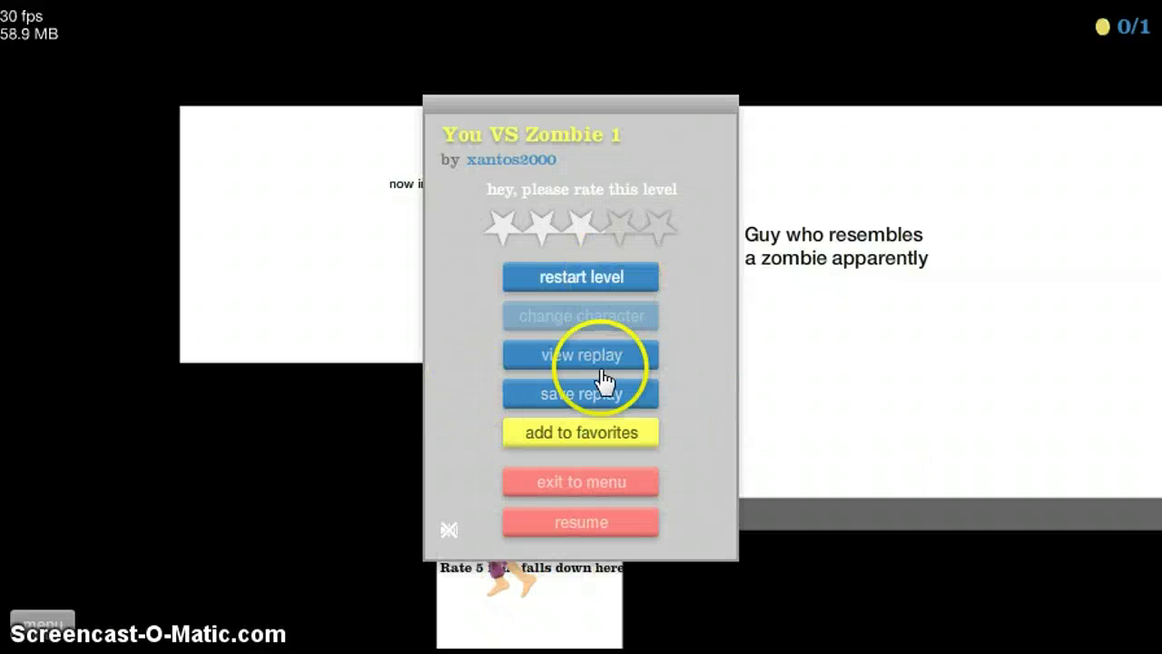
{"action": "left_click", "coordinate": [622, 479]}
{"action": "left_click", "coordinate": [259, 379]}
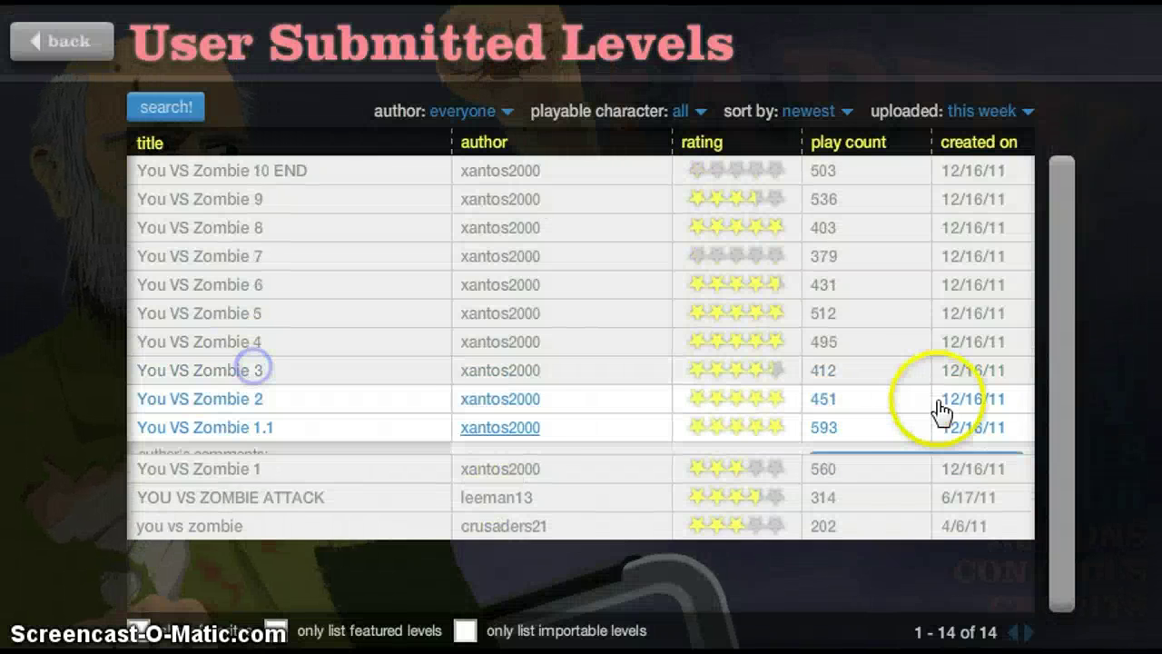
- Play You VS Zombie 1.1, then pause and exit to reach You VS Zombie 2
{"action": "left_click", "coordinate": [917, 447]}
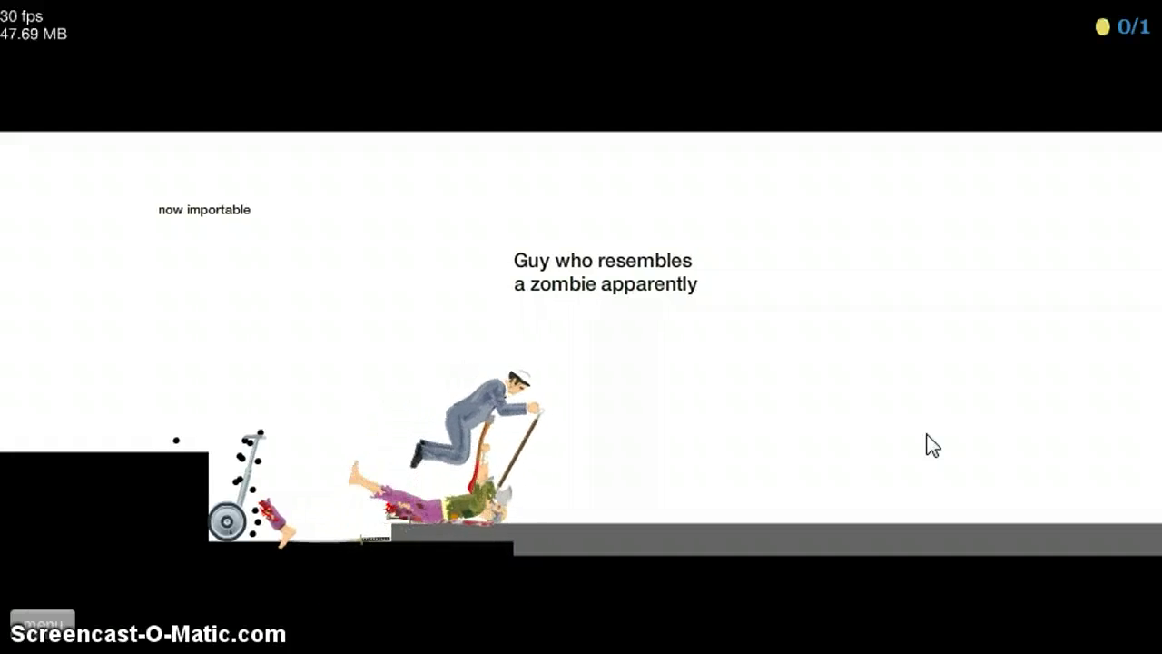
{"action": "key", "text": "Escape"}
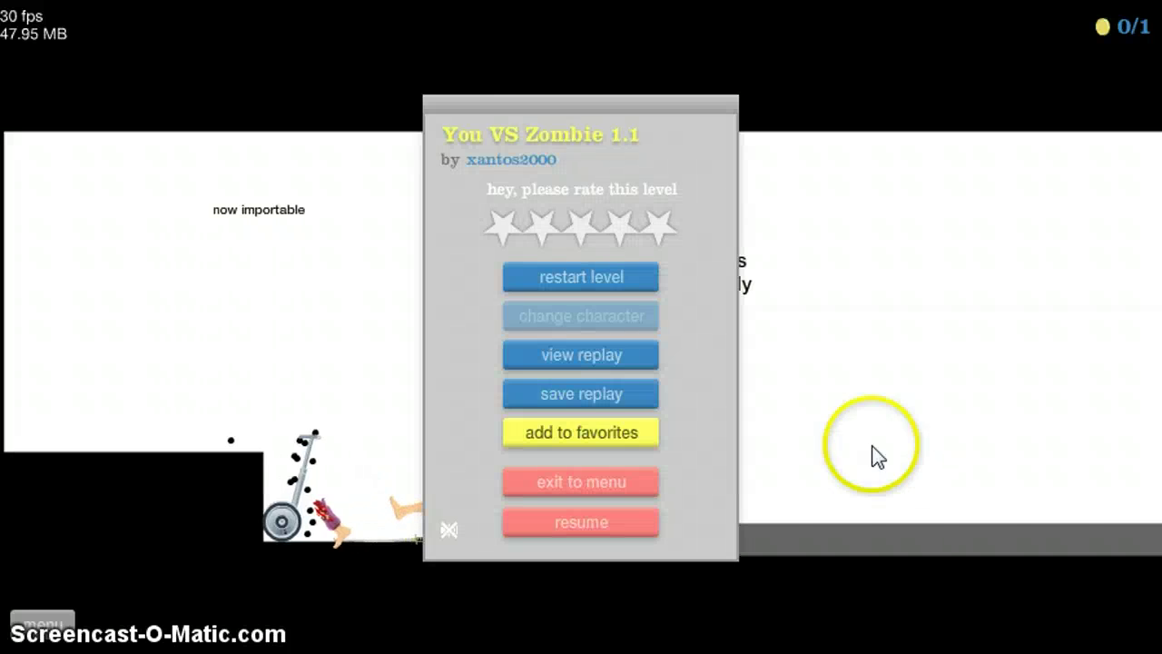
{"action": "left_click", "coordinate": [628, 484]}
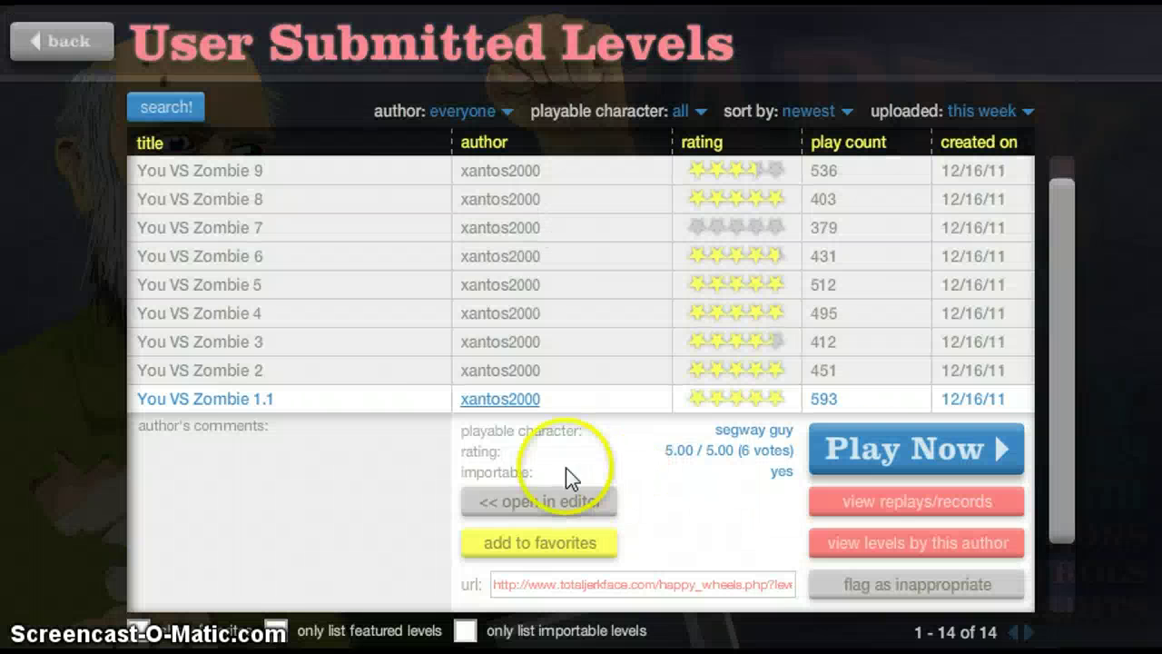
- Play You VS Zombie 2, quit it, and select You VS Zombie 3 from the list
{"action": "left_click", "coordinate": [246, 370]}
{"action": "left_click", "coordinate": [932, 468]}
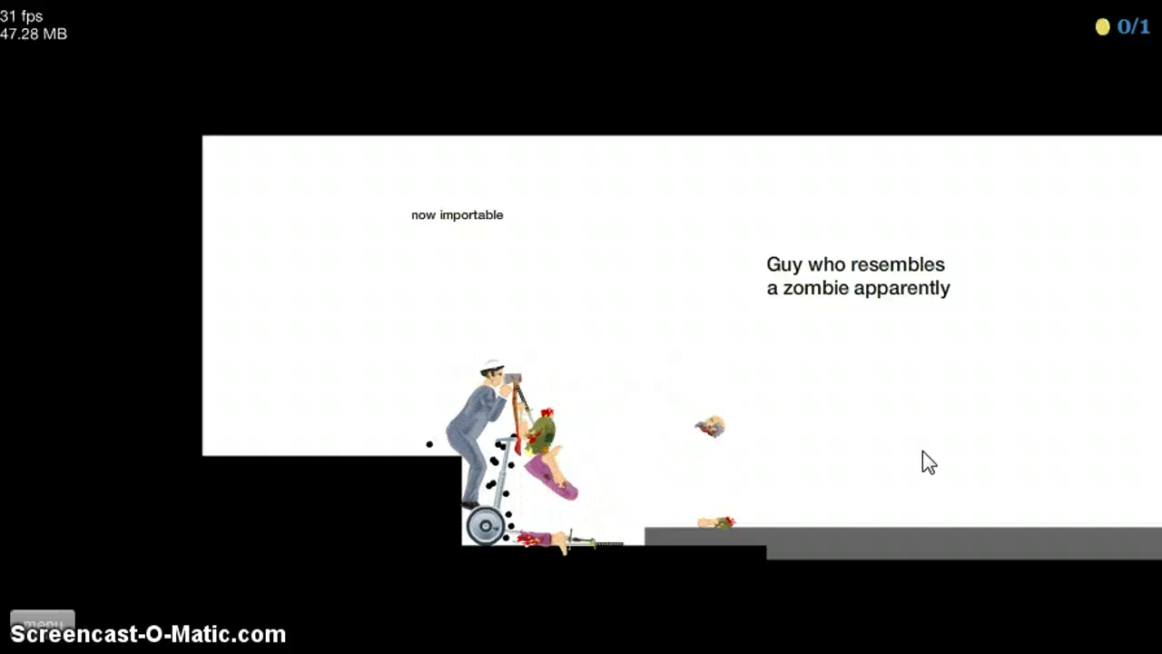
{"action": "key", "text": "Escape"}
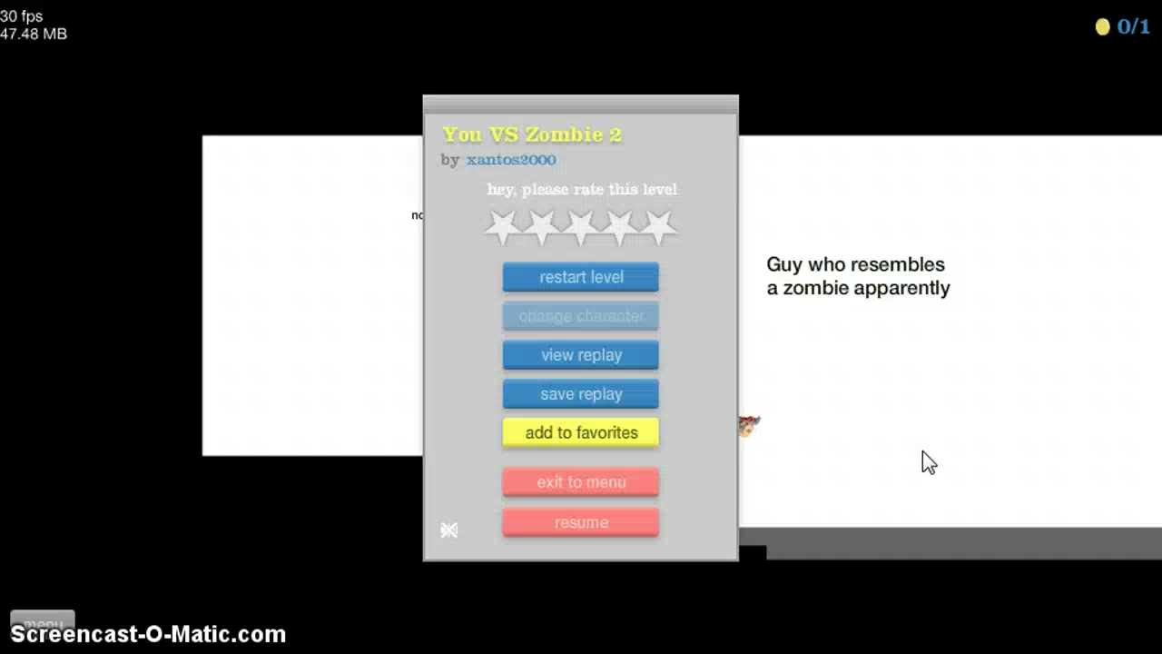
{"action": "left_click", "coordinate": [714, 452]}
{"action": "left_click", "coordinate": [636, 481]}
{"action": "left_click", "coordinate": [408, 371]}
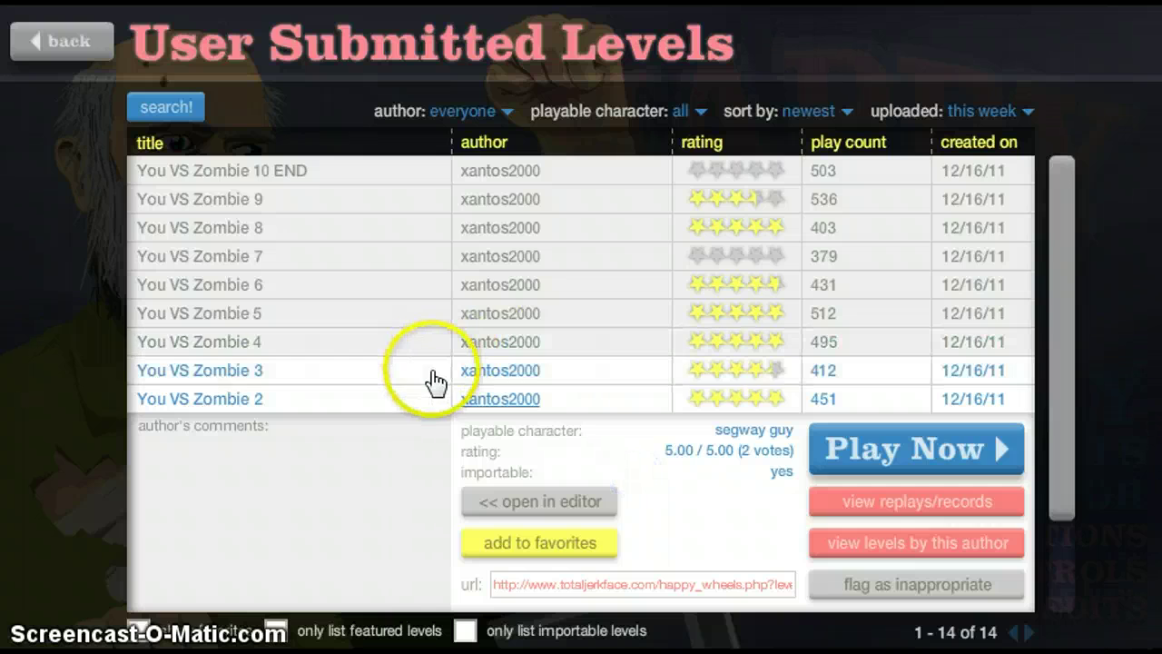
- Play You VS Zombie 3 with one restart, then quit and pick You VS Zombie 4
{"action": "left_click", "coordinate": [862, 408]}
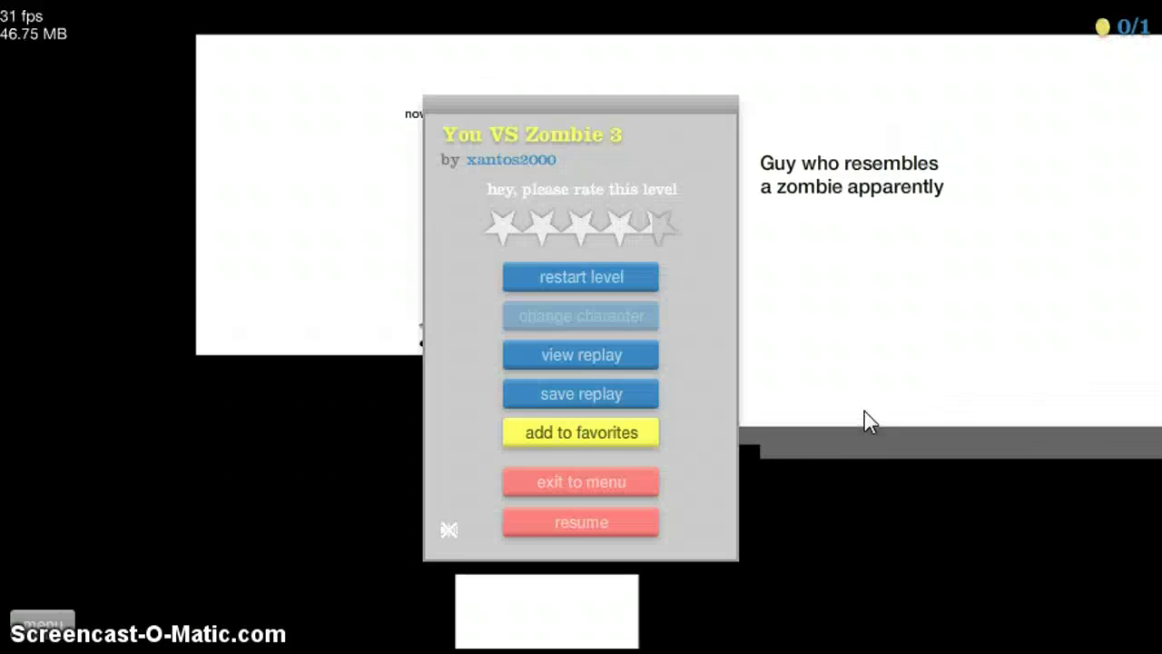
{"action": "key", "text": "r"}
{"action": "key", "text": "space"}
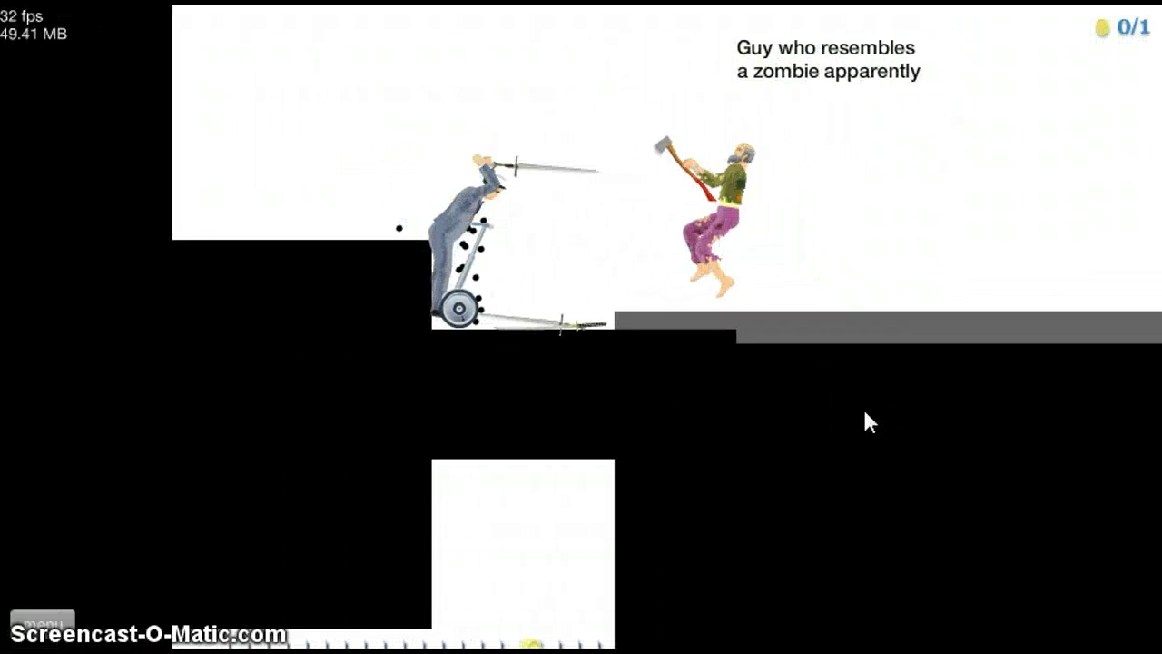
{"action": "key", "text": "space"}
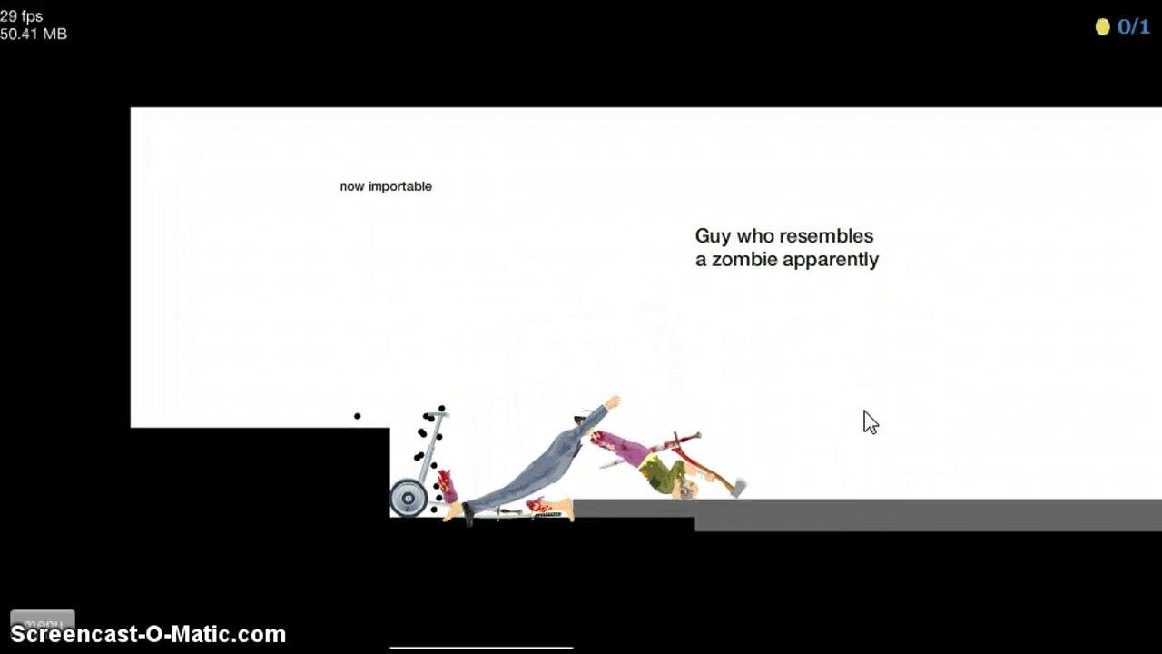
{"action": "key", "text": "Escape"}
{"action": "left_click", "coordinate": [642, 497]}
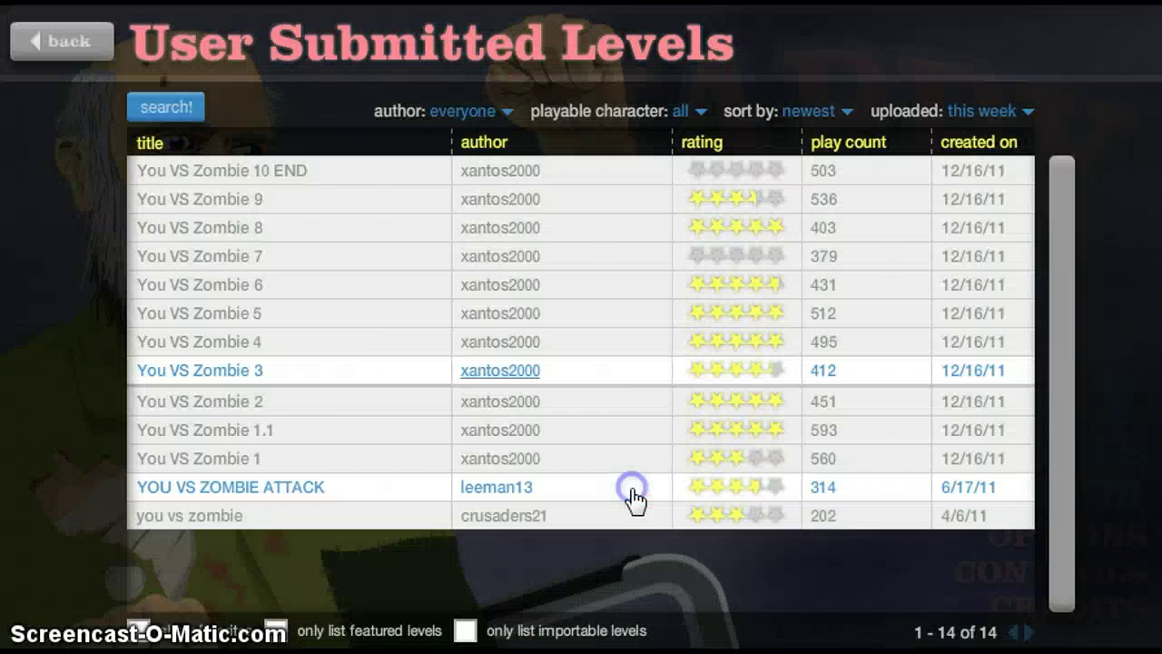
{"action": "left_click", "coordinate": [408, 354]}
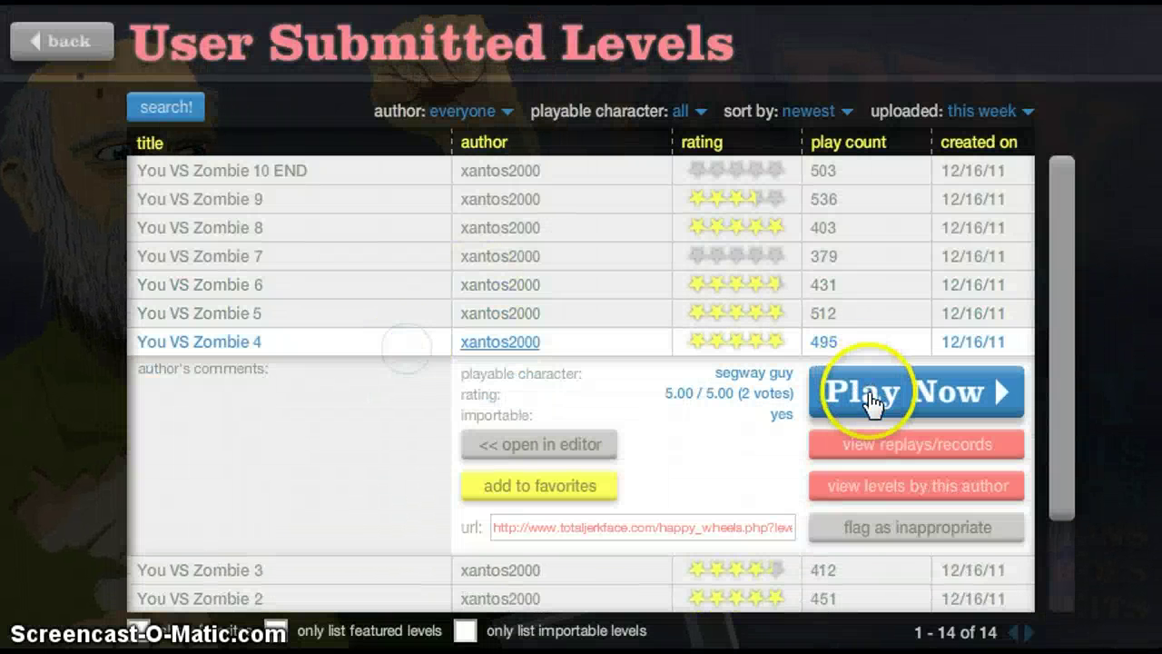
- Play You VS Zombie 4 and pause it
{"action": "left_click", "coordinate": [916, 420]}
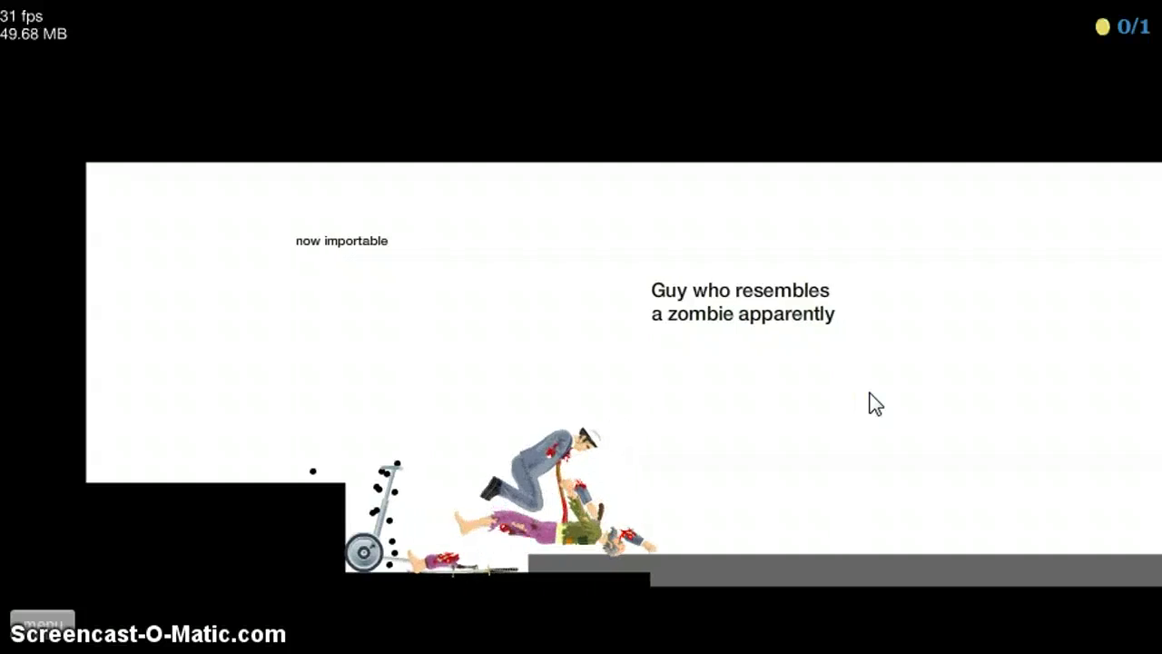
{"action": "key", "text": "Escape"}
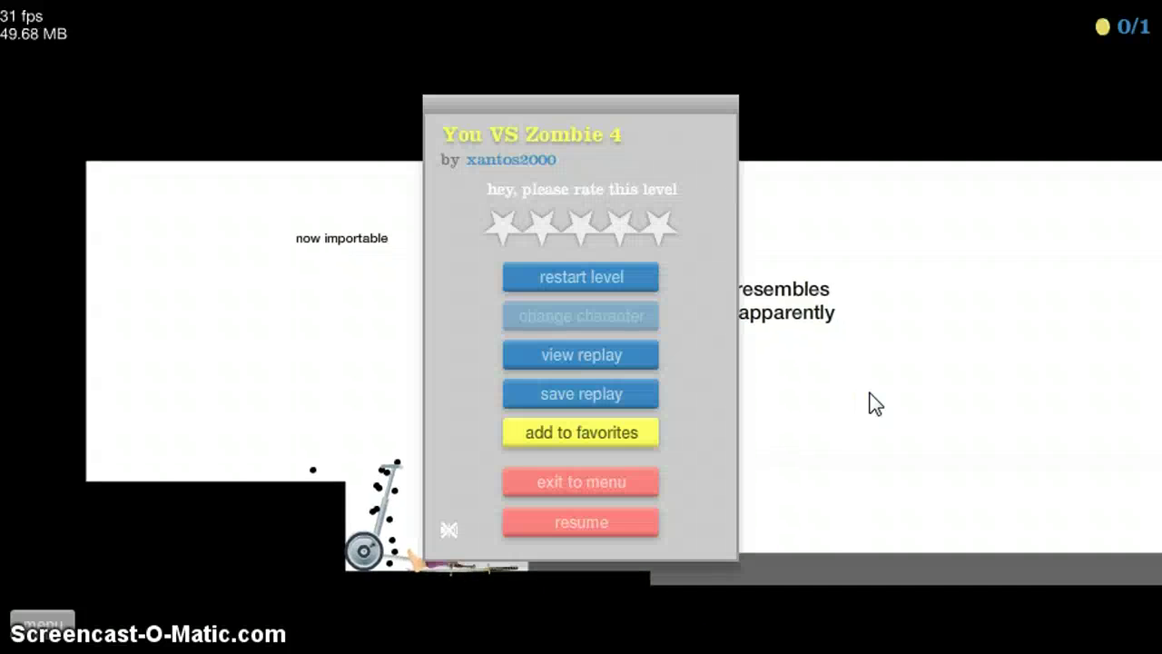
- Exit You VS Zombie 4, then play You VS Zombie 5 and pause it
{"action": "left_click", "coordinate": [581, 481]}
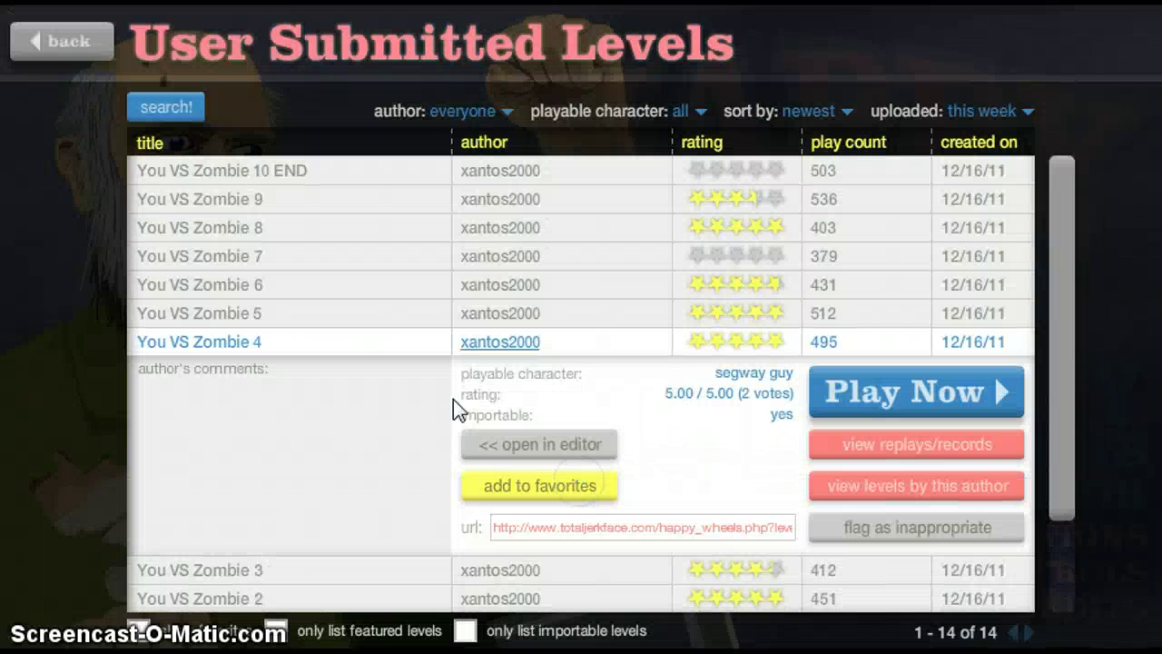
{"action": "left_click", "coordinate": [234, 306]}
{"action": "left_click", "coordinate": [870, 373]}
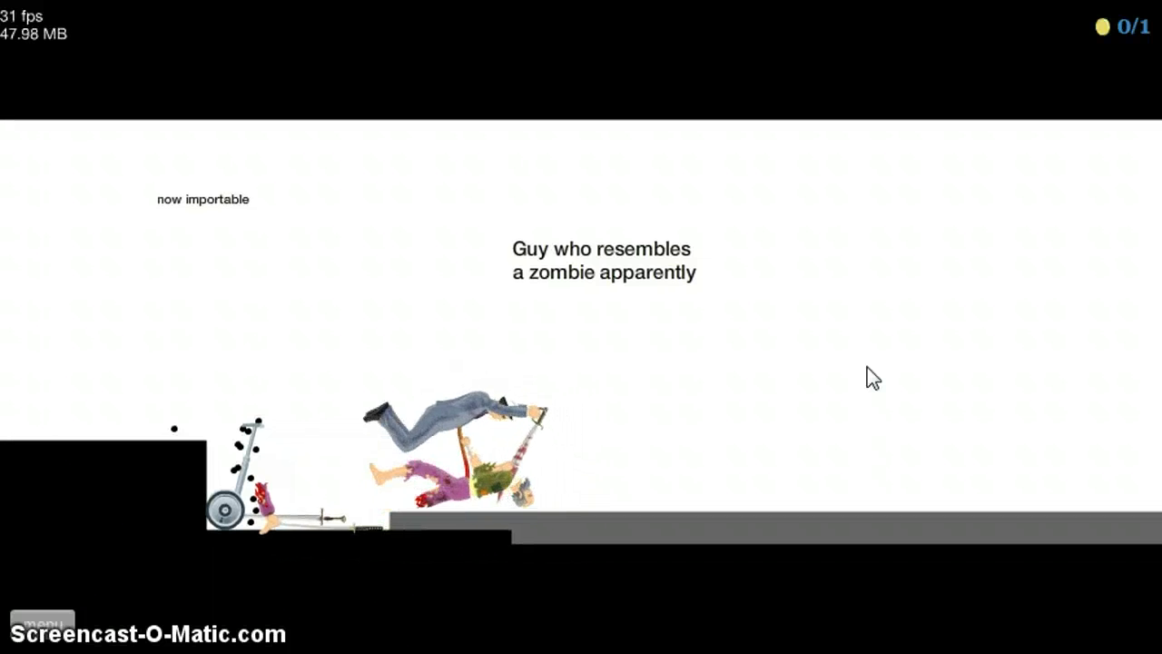
{"action": "key", "text": "Escape"}
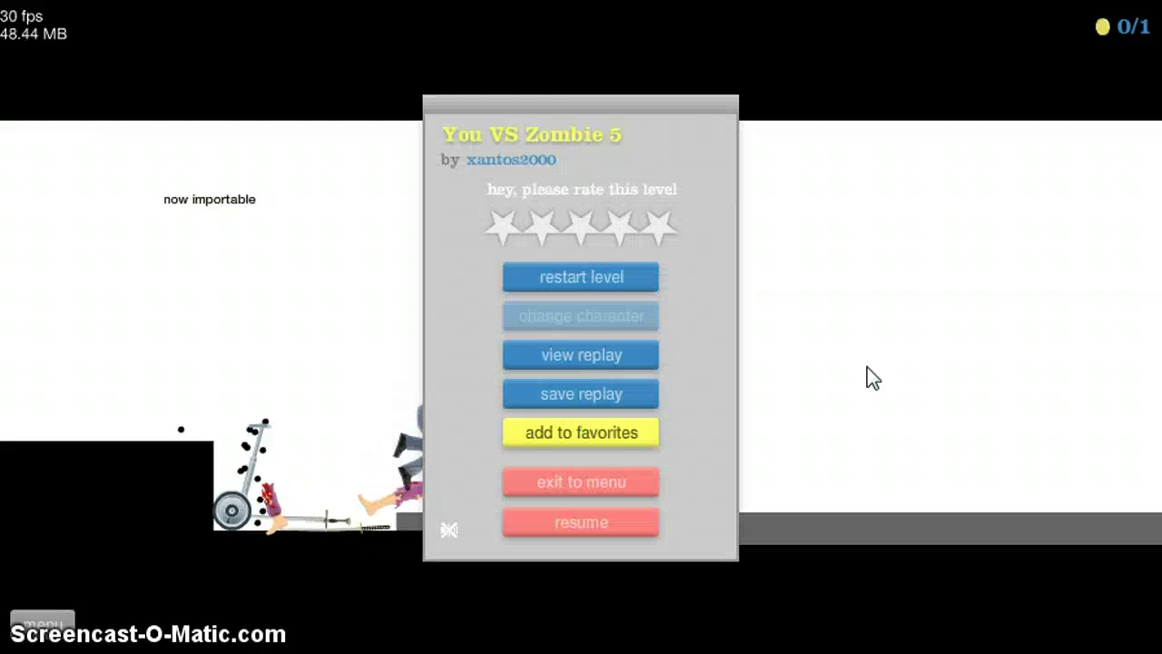
- Leave the current level and start playing You VS Zombie 6
{"action": "left_click", "coordinate": [621, 482]}
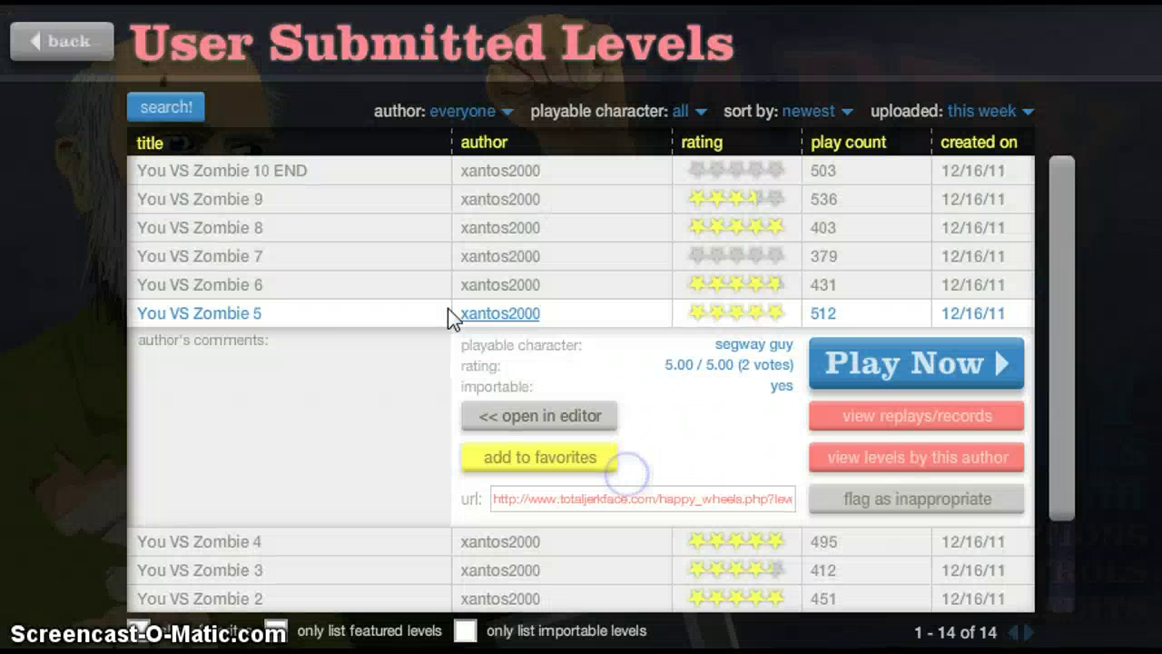
{"action": "left_click", "coordinate": [320, 281]}
{"action": "left_click", "coordinate": [994, 326]}
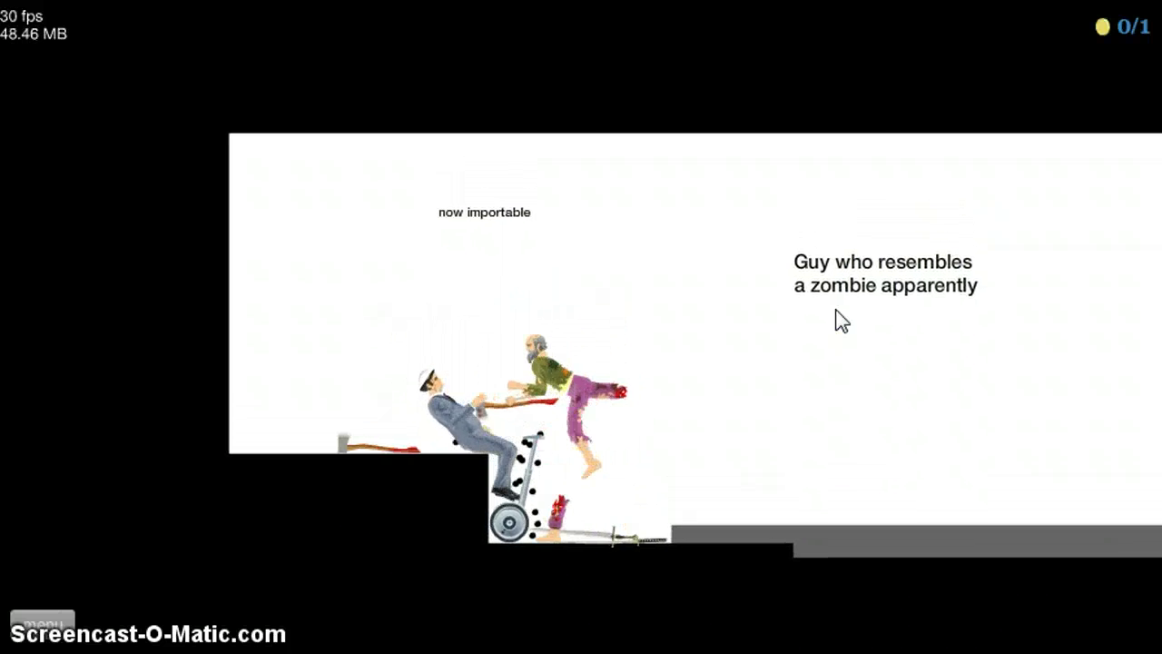
- Restart You VS Zombie 6, play it through, then exit to the level list
{"action": "key", "text": "Escape"}
{"action": "key", "text": "space"}
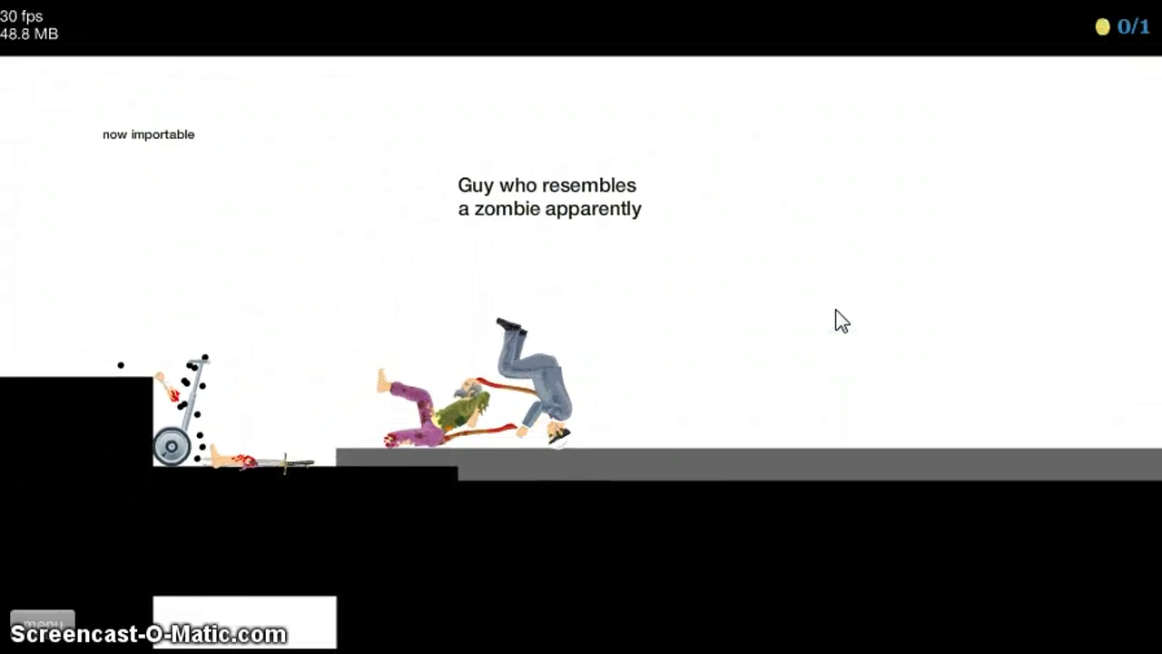
{"action": "key", "text": "Escape"}
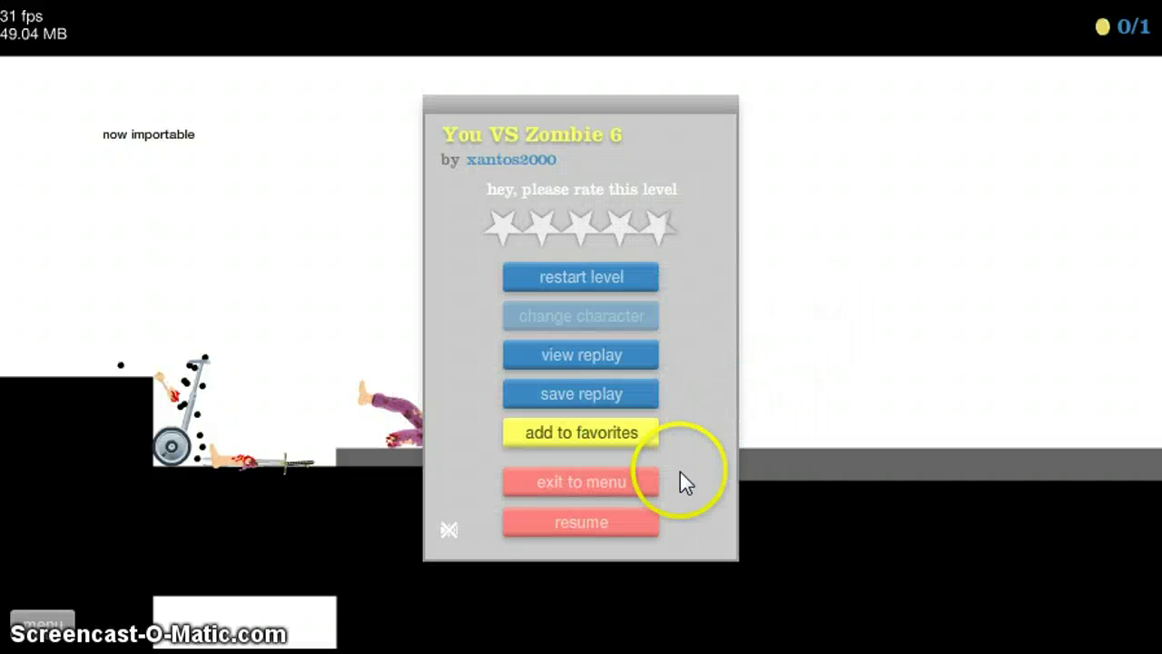
{"action": "left_click", "coordinate": [642, 481]}
- Start You VS Zombie 7, restart it, and roll forward raising the sword
{"action": "left_click", "coordinate": [254, 256]}
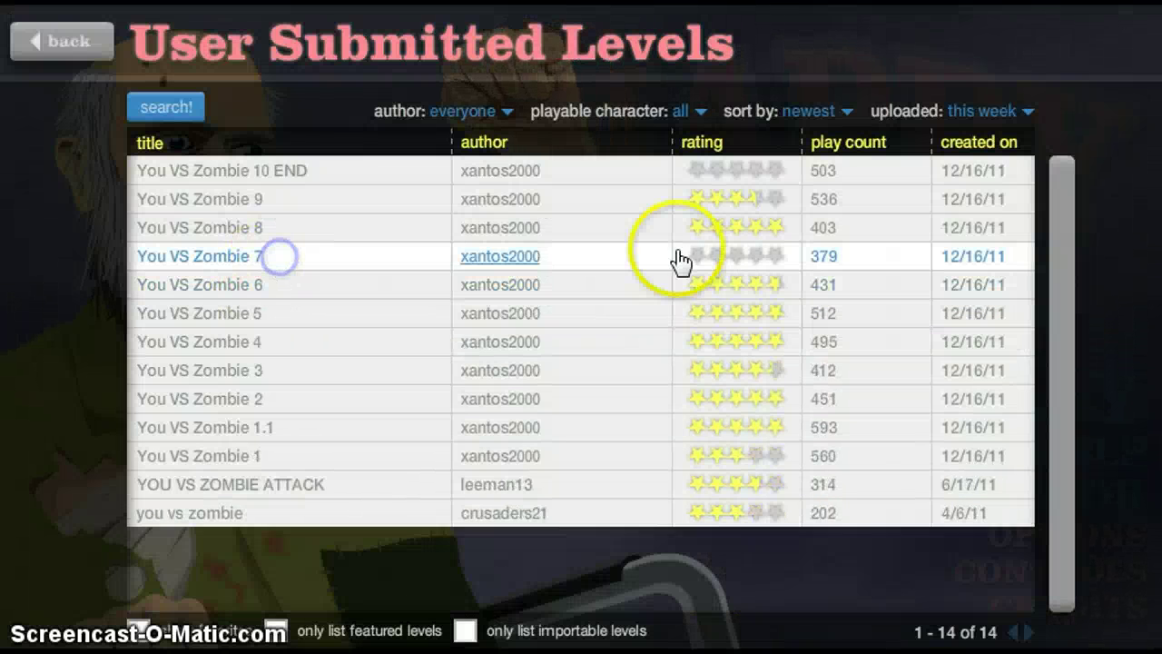
{"action": "left_click", "coordinate": [846, 304]}
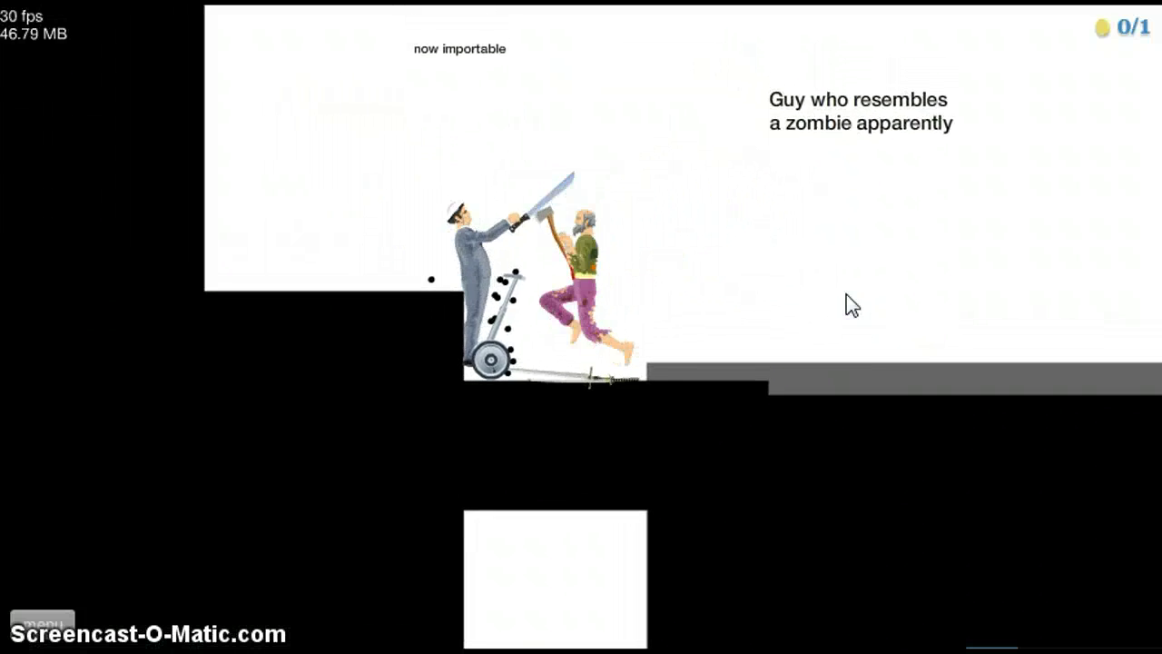
{"action": "key", "text": "Escape"}
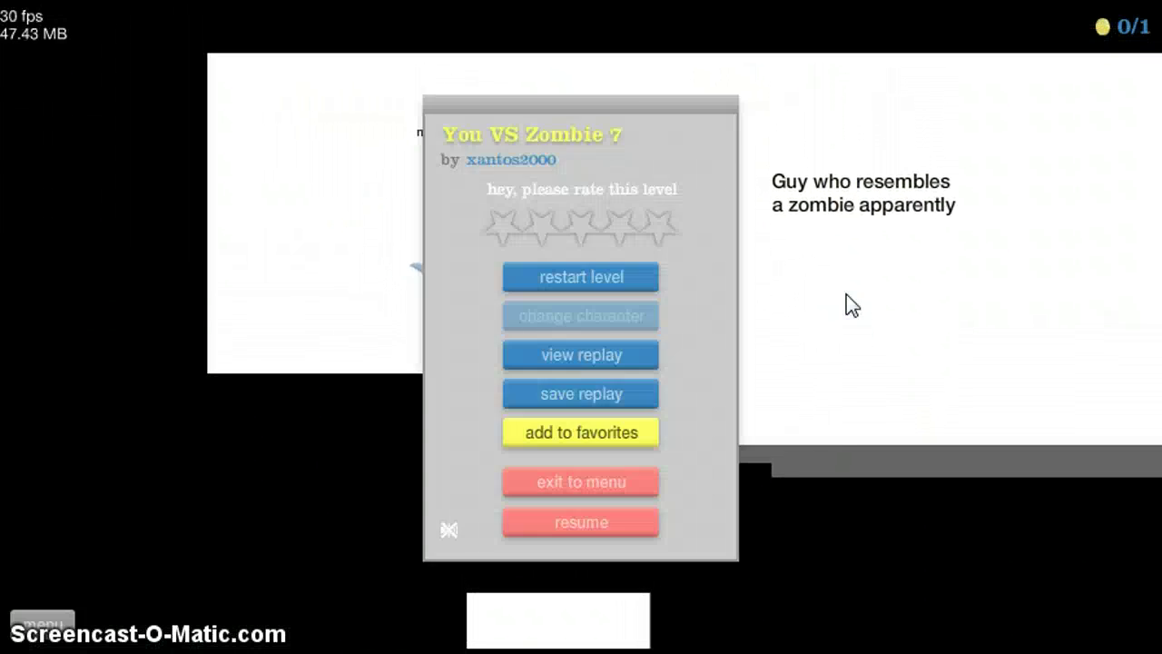
{"action": "key", "text": "r"}
{"action": "key", "text": "Up"}
{"action": "key", "text": "Left"}
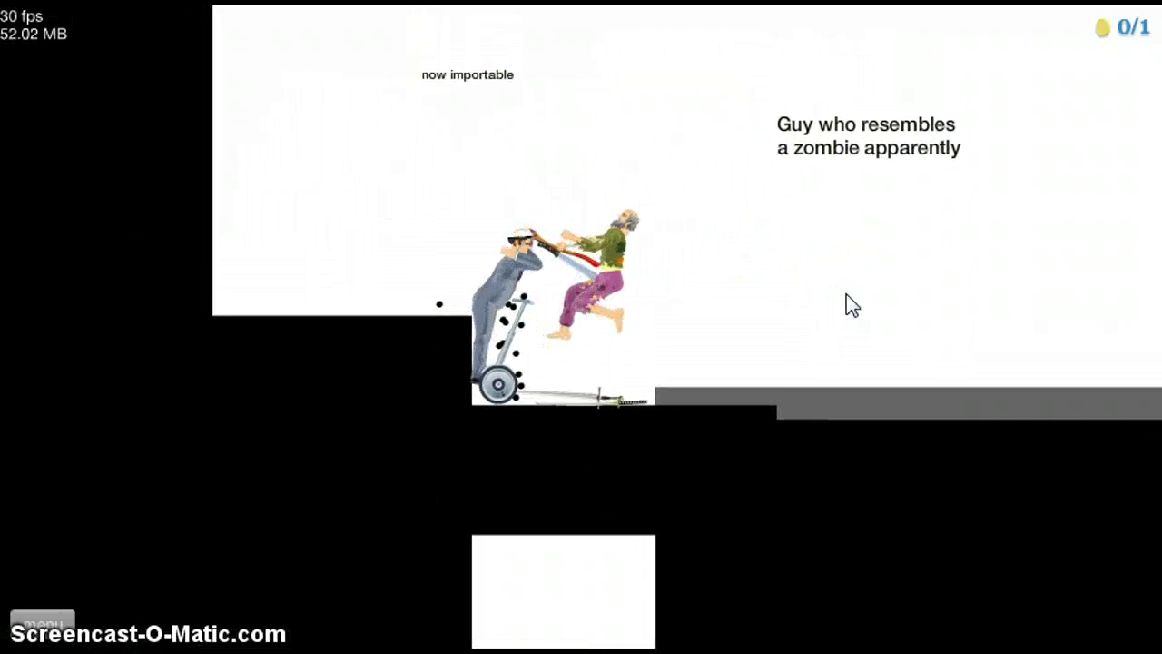
- Restart You VS Zombie 7 and slash the zombie down to the ground
{"action": "key", "text": "Escape"}
{"action": "key", "text": "r"}
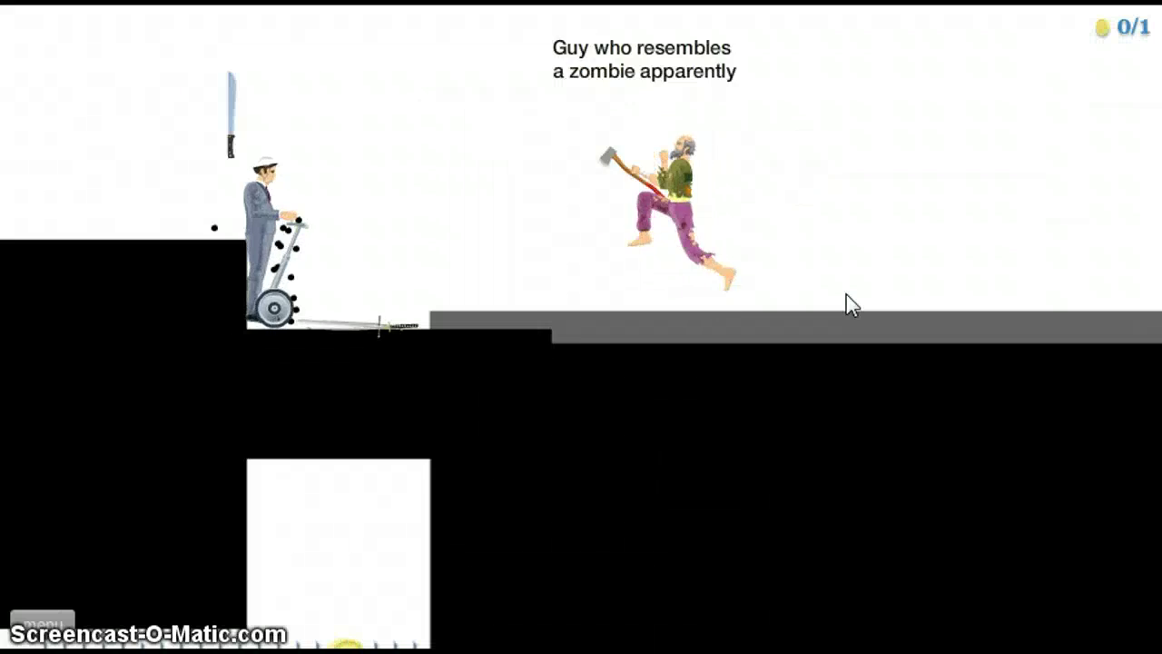
{"action": "key", "text": "Up"}
{"action": "key", "text": "space"}
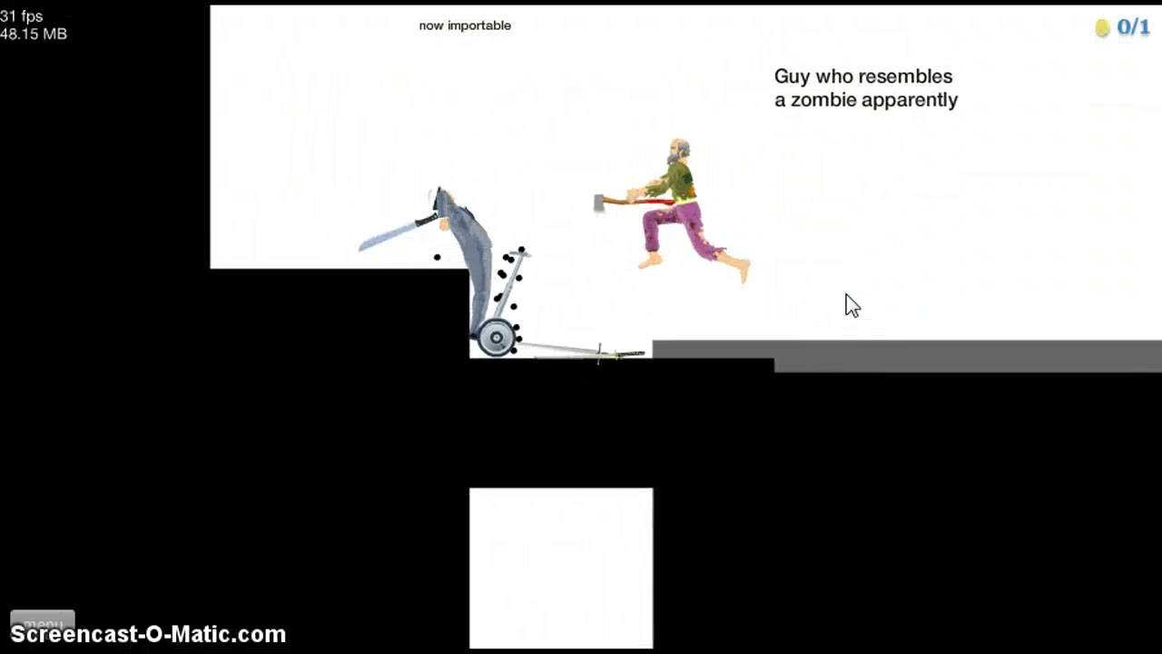
{"action": "key", "text": "Left"}
{"action": "key", "text": "space"}
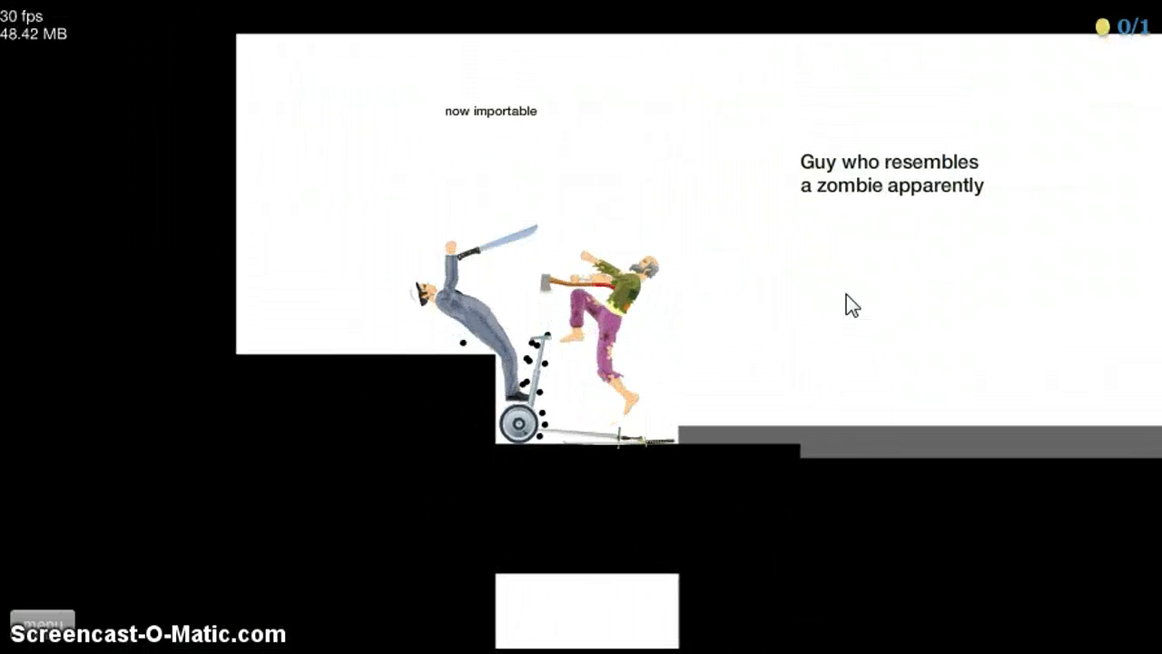
{"action": "key", "text": "Left"}
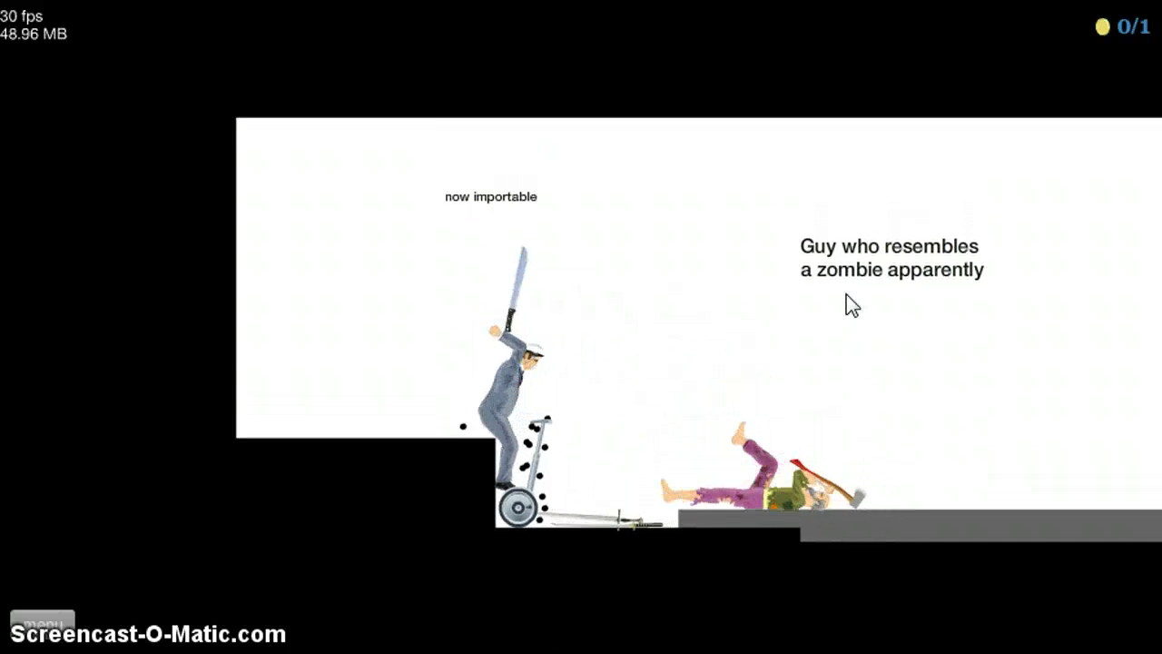
- Restart twice more, leaning the segway guy back to swing the sword
{"action": "key", "text": "Escape"}
{"action": "key", "text": "Tab"}
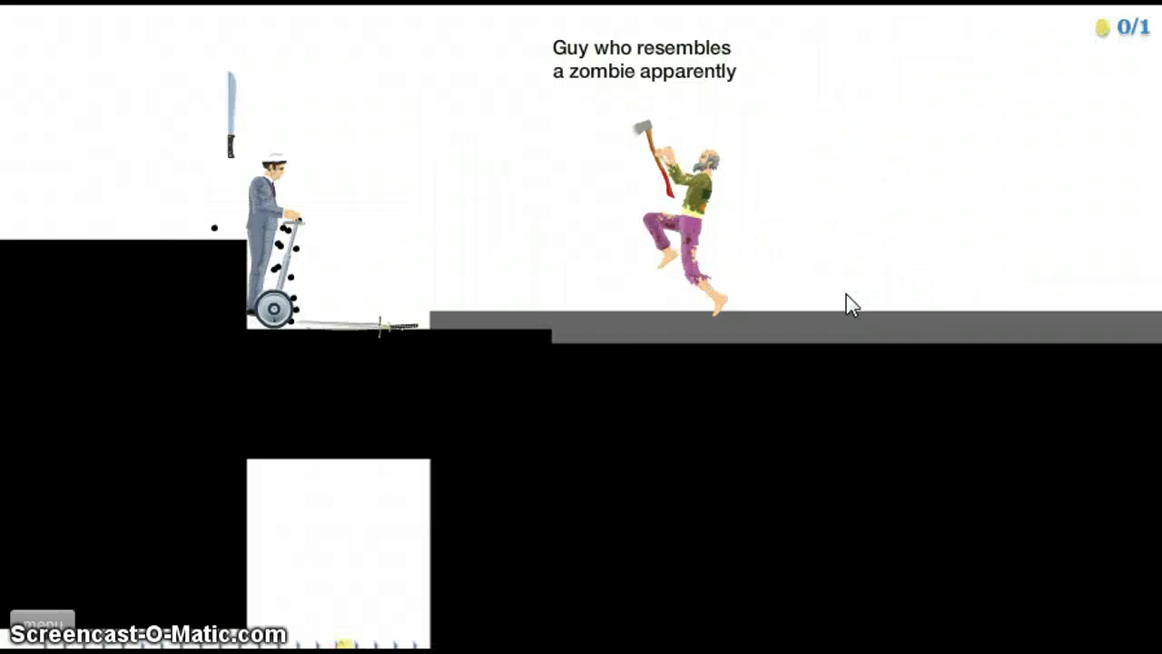
{"action": "key", "text": "Left"}
{"action": "key", "text": "space"}
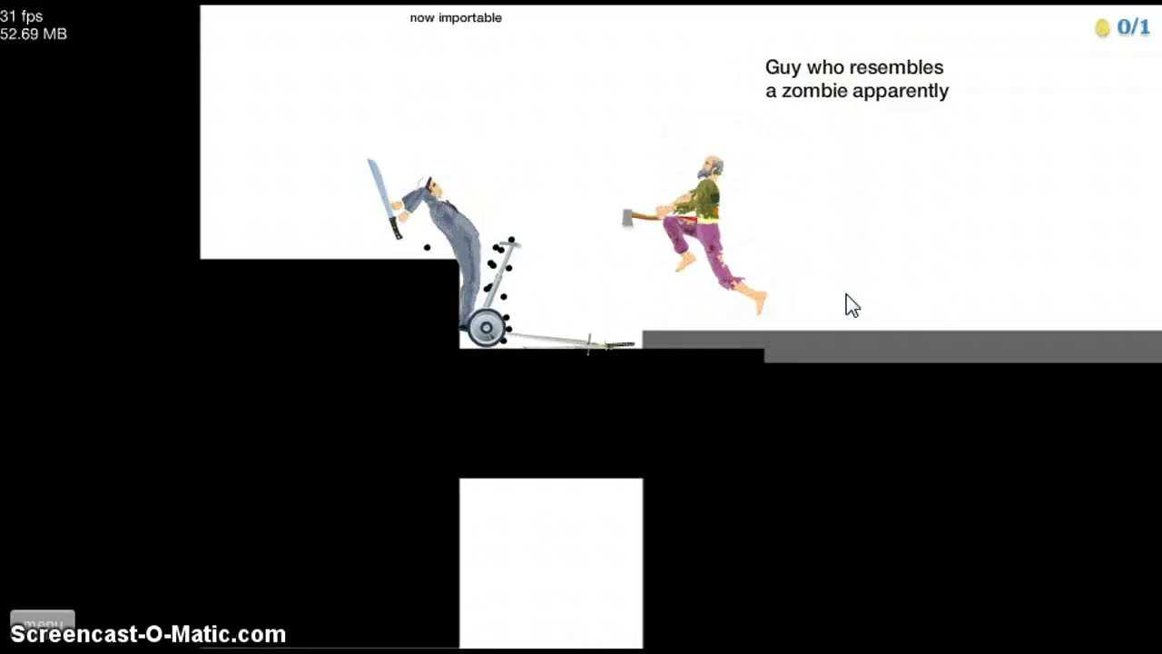
{"action": "key", "text": "Escape"}
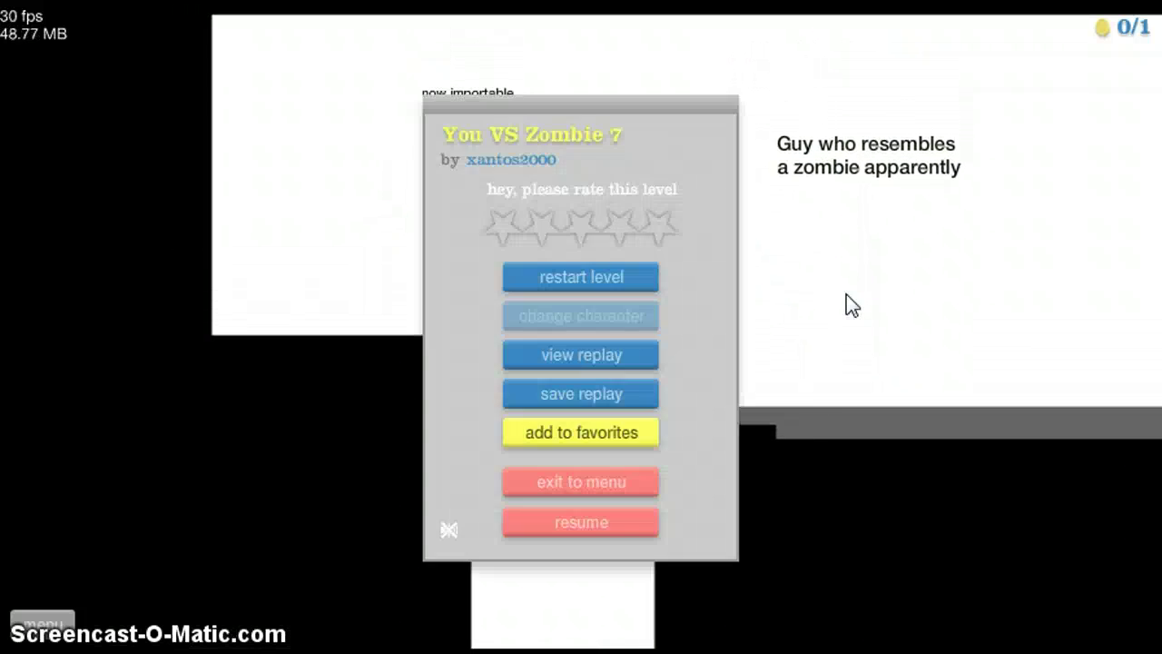
{"action": "key", "text": "Tab"}
{"action": "key", "text": "Left"}
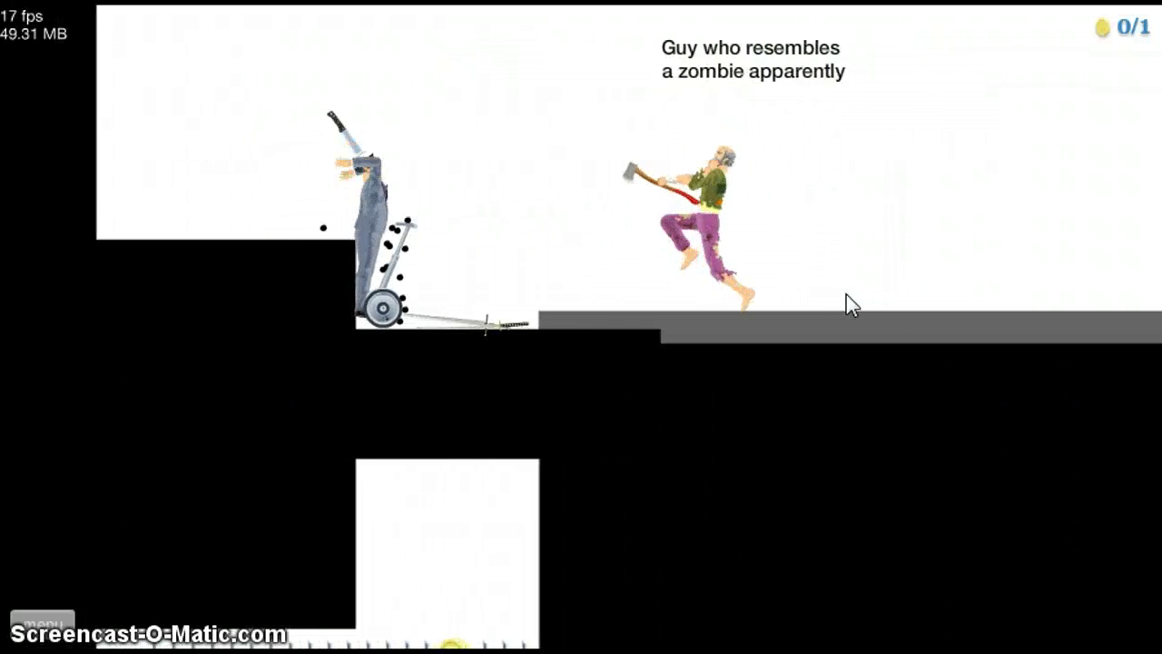
- Restart again, fight the grappling zombie while leaning, then exit to the level list
{"action": "key", "text": "Escape"}
{"action": "key", "text": "Tab"}
{"action": "key", "text": "Left"}
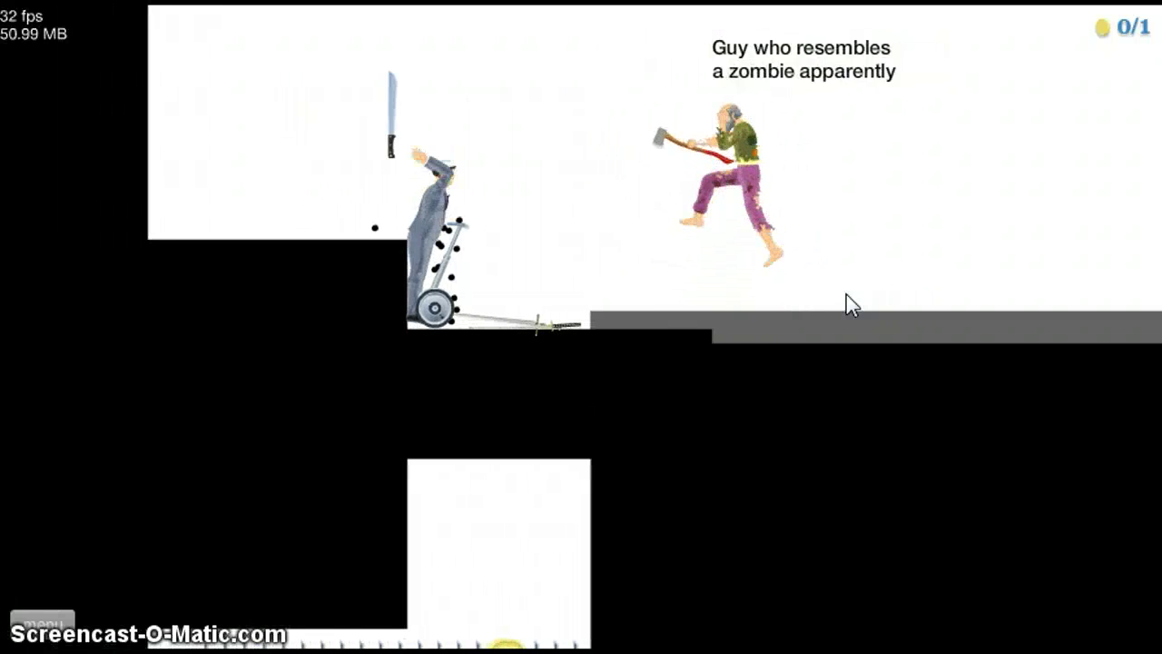
{"action": "key", "text": "Left"}
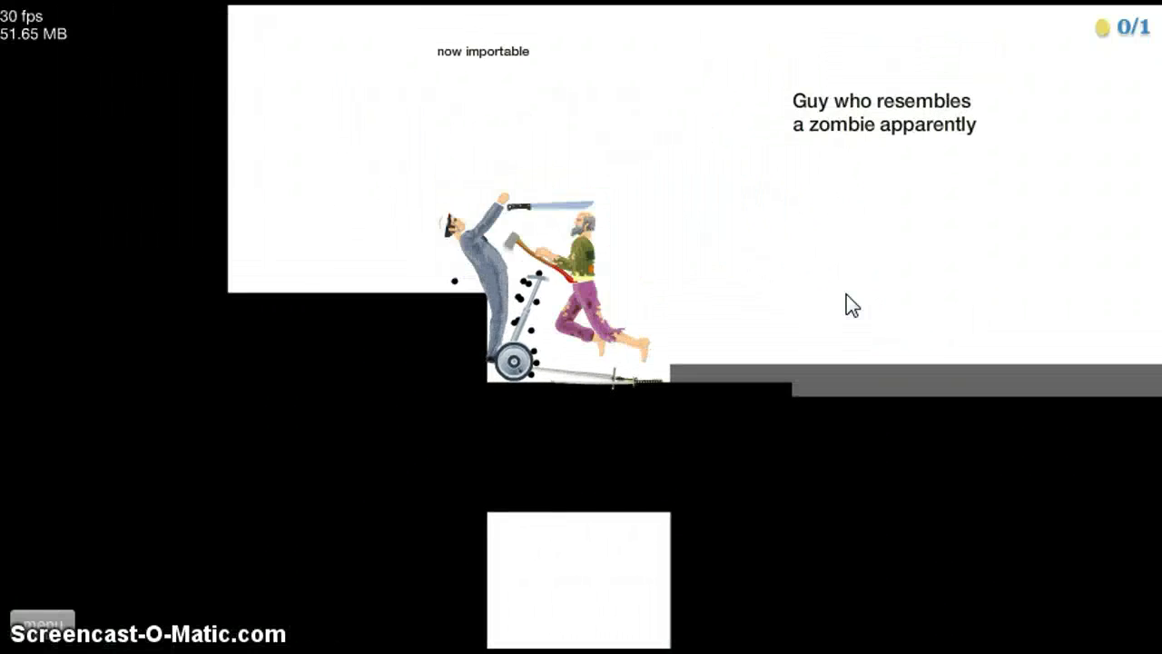
{"action": "key", "text": "Left"}
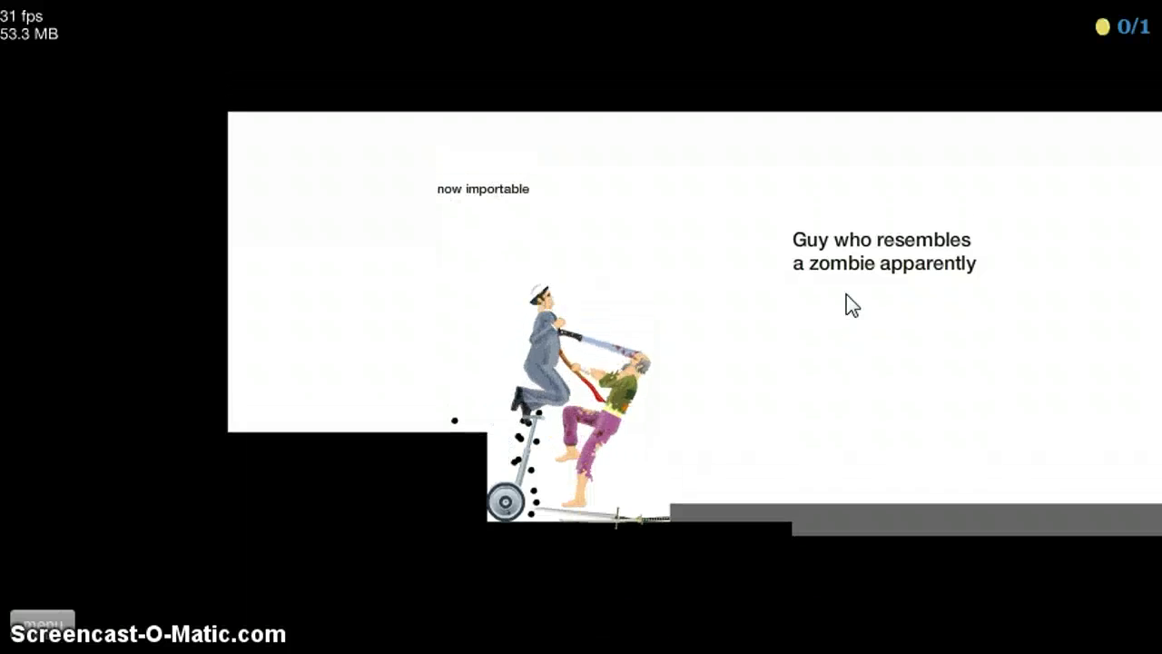
{"action": "key", "text": "Left"}
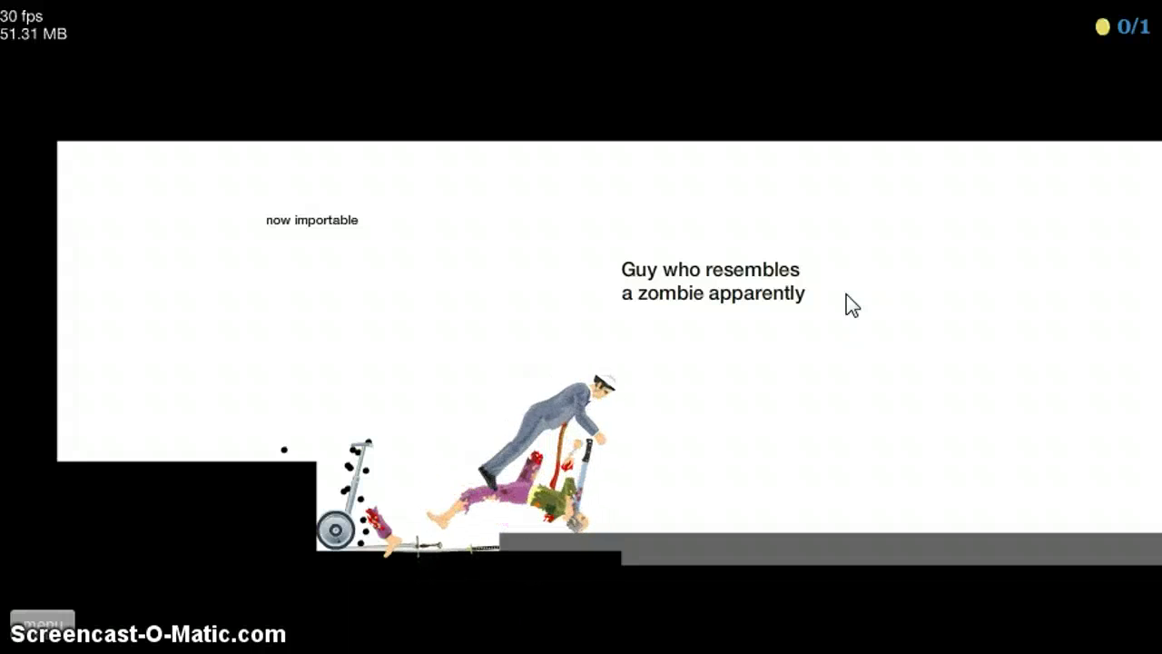
{"action": "key", "text": "Escape"}
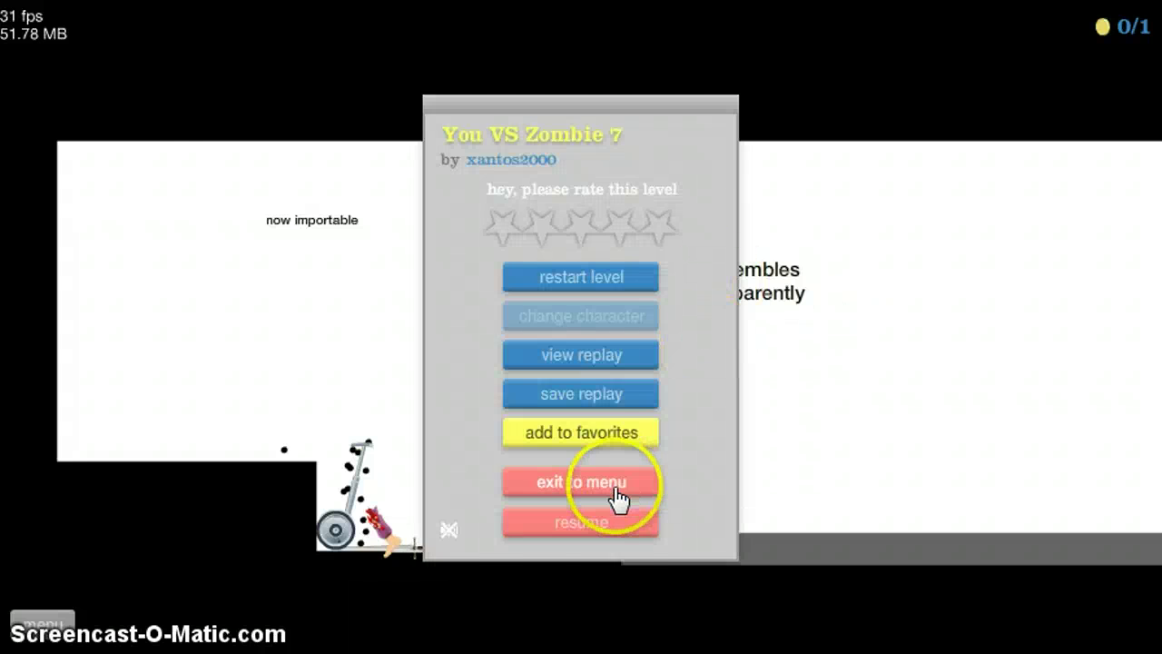
{"action": "left_click", "coordinate": [581, 481]}
- Start You VS Zombie 8, ride at the zombie swinging the pole, then restart
{"action": "left_click", "coordinate": [300, 227]}
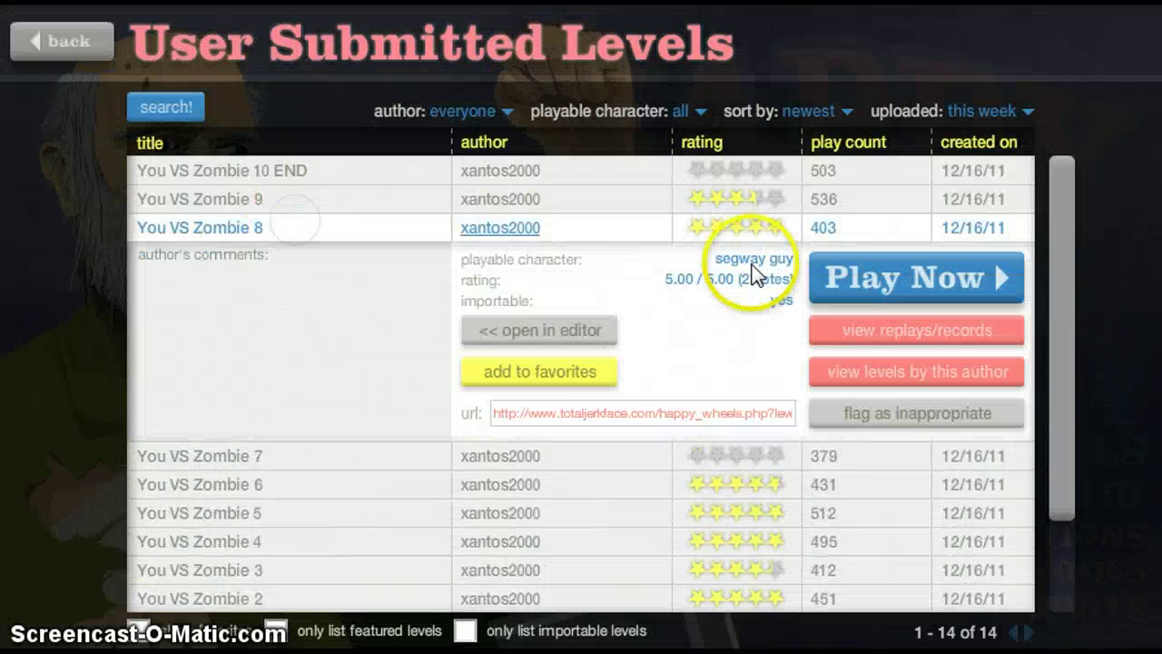
{"action": "left_click", "coordinate": [944, 279]}
{"action": "key", "text": "Right"}
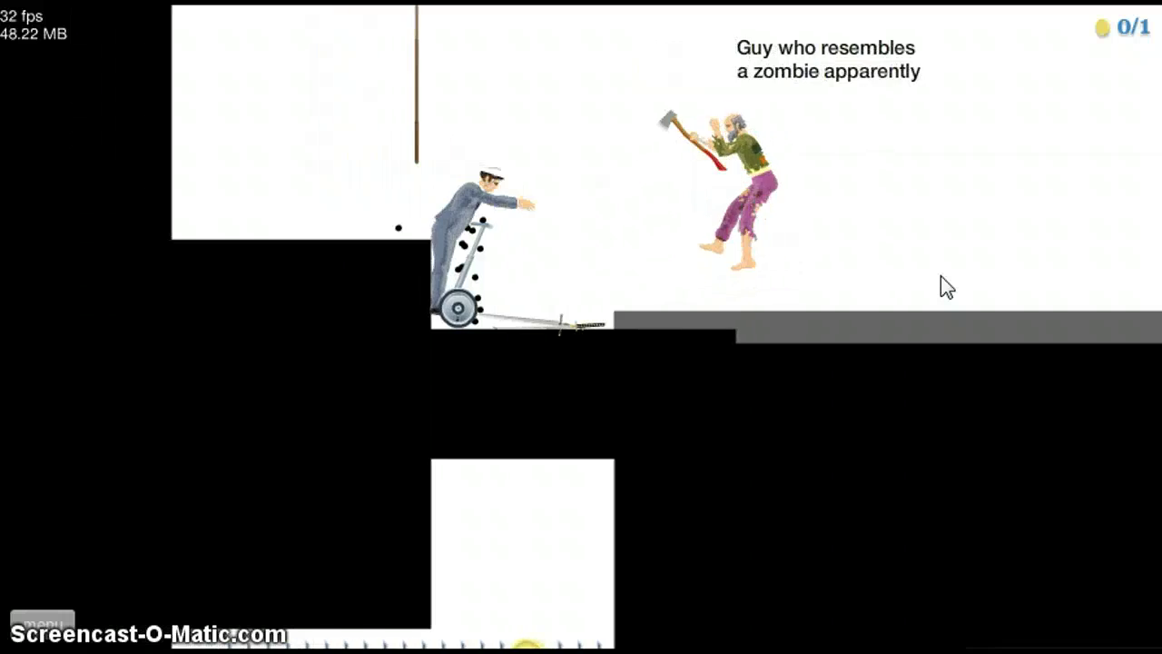
{"action": "key", "text": "space"}
{"action": "key", "text": "Right"}
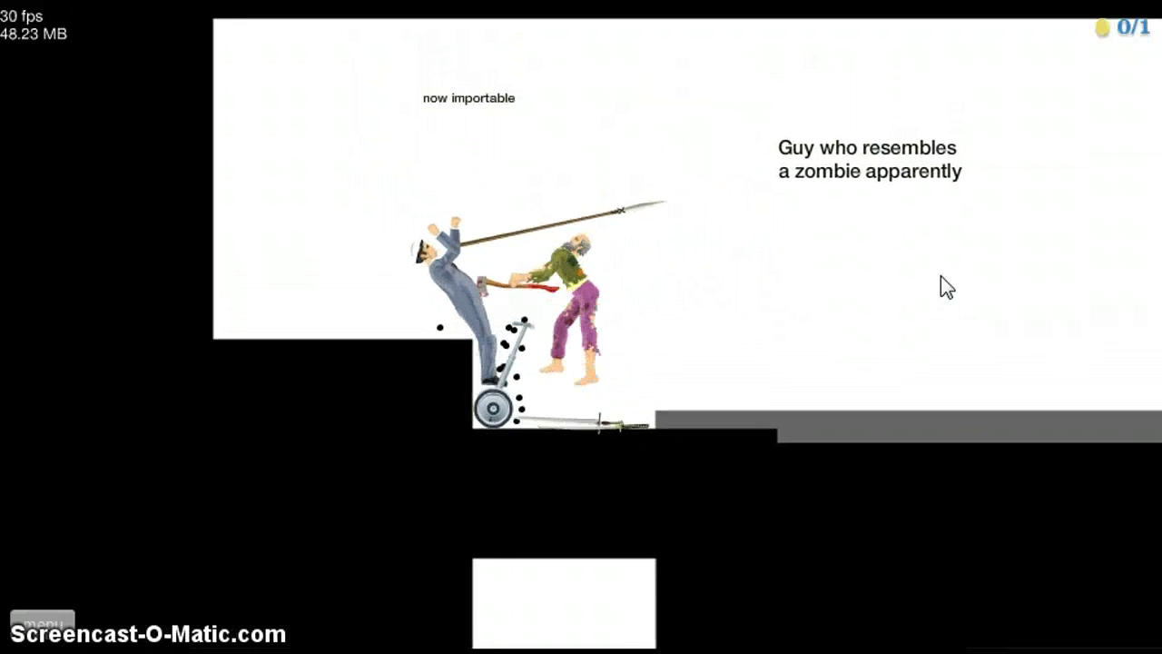
{"action": "key", "text": "Right"}
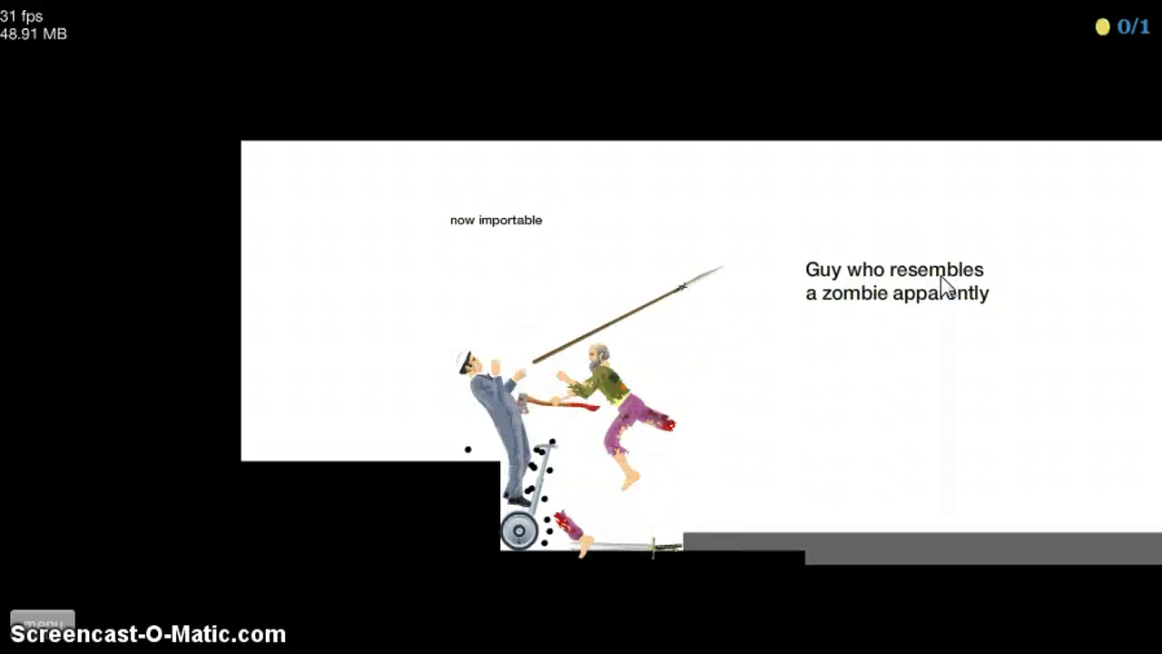
{"action": "key", "text": "Escape"}
{"action": "left_click", "coordinate": [581, 278]}
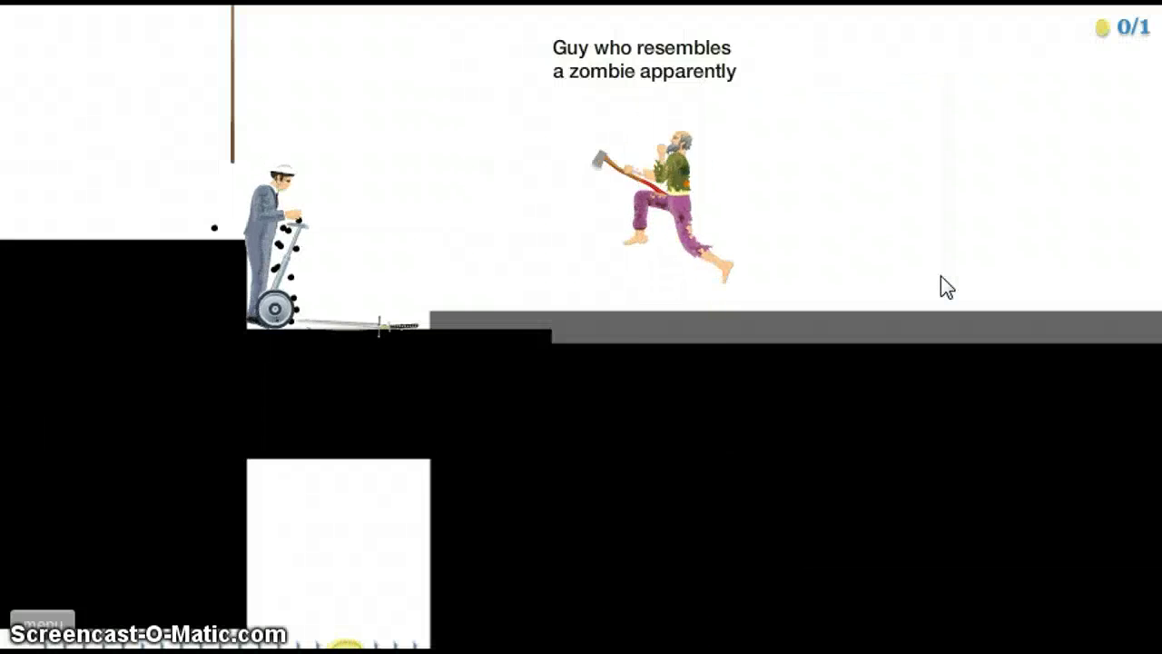
- Restart once more, grab the javelin and throw it into the zombie
{"action": "key", "text": "Right"}
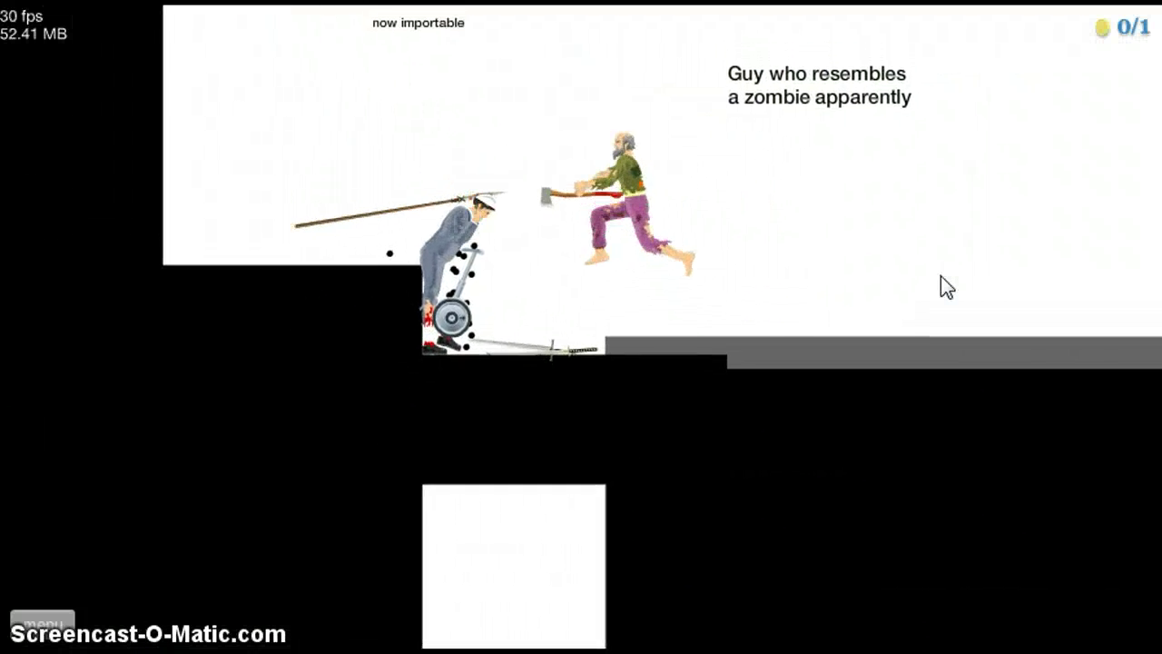
{"action": "key", "text": "Escape"}
{"action": "key", "text": "r"}
{"action": "key", "text": "Right"}
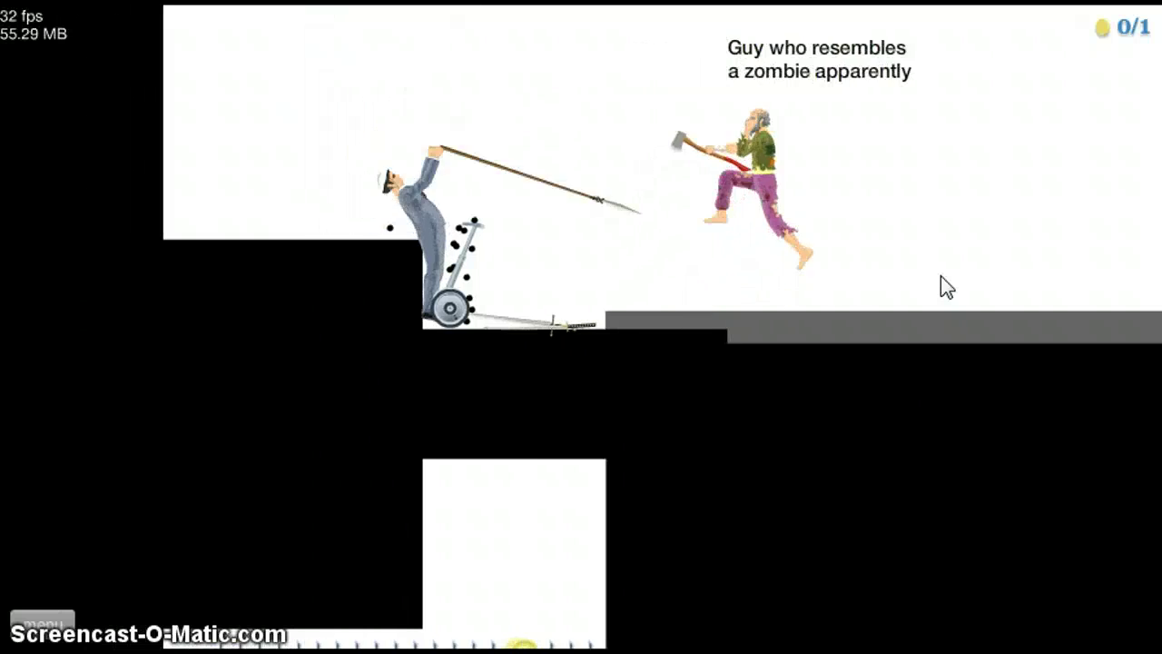
{"action": "key", "text": "space"}
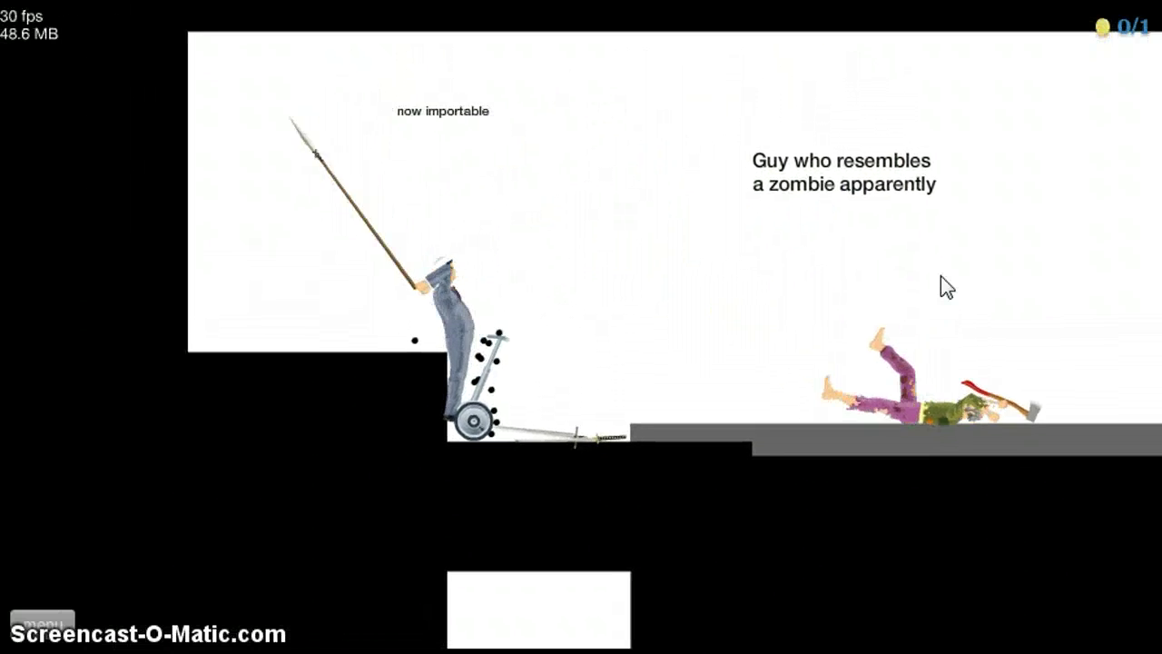
{"action": "key", "text": "space"}
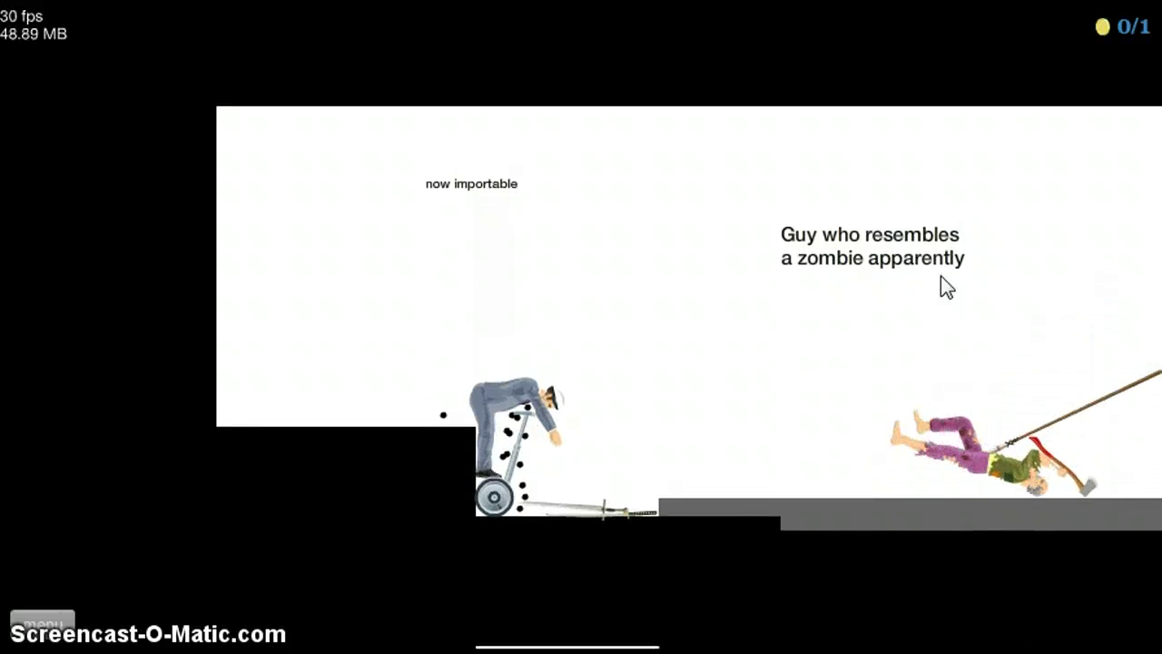
{"action": "left_click", "coordinate": [903, 314]}
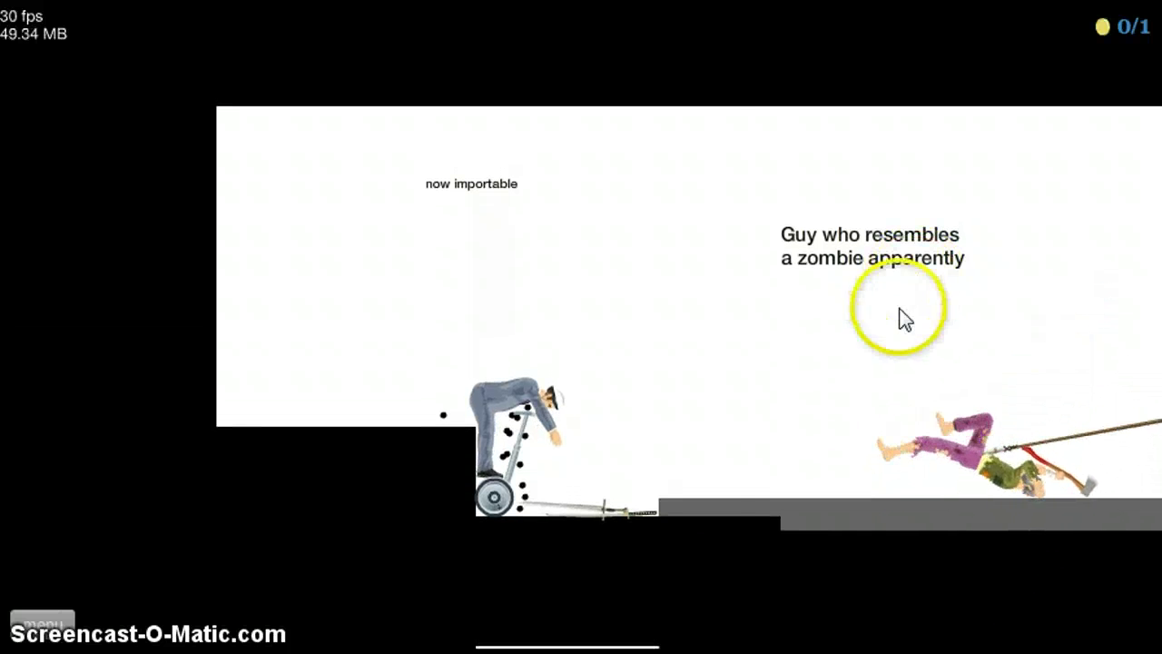
- Exit You VS Zombie 8 and start playing You VS Zombie 9
{"action": "left_click", "coordinate": [601, 482]}
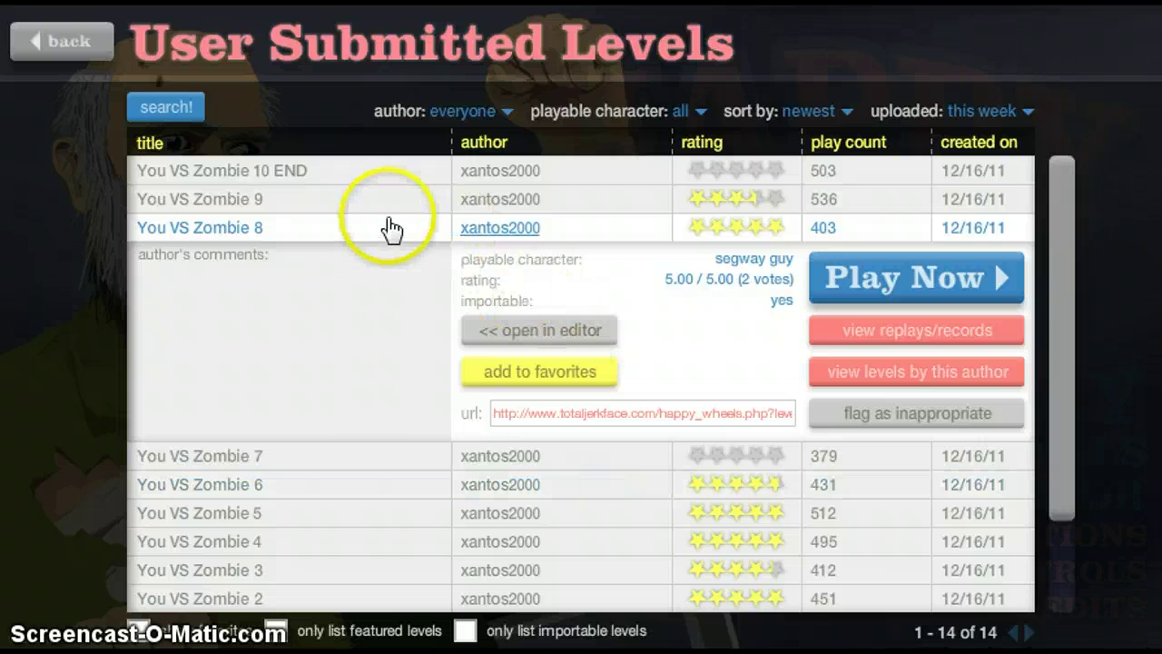
{"action": "left_click", "coordinate": [372, 199]}
{"action": "left_click", "coordinate": [870, 247]}
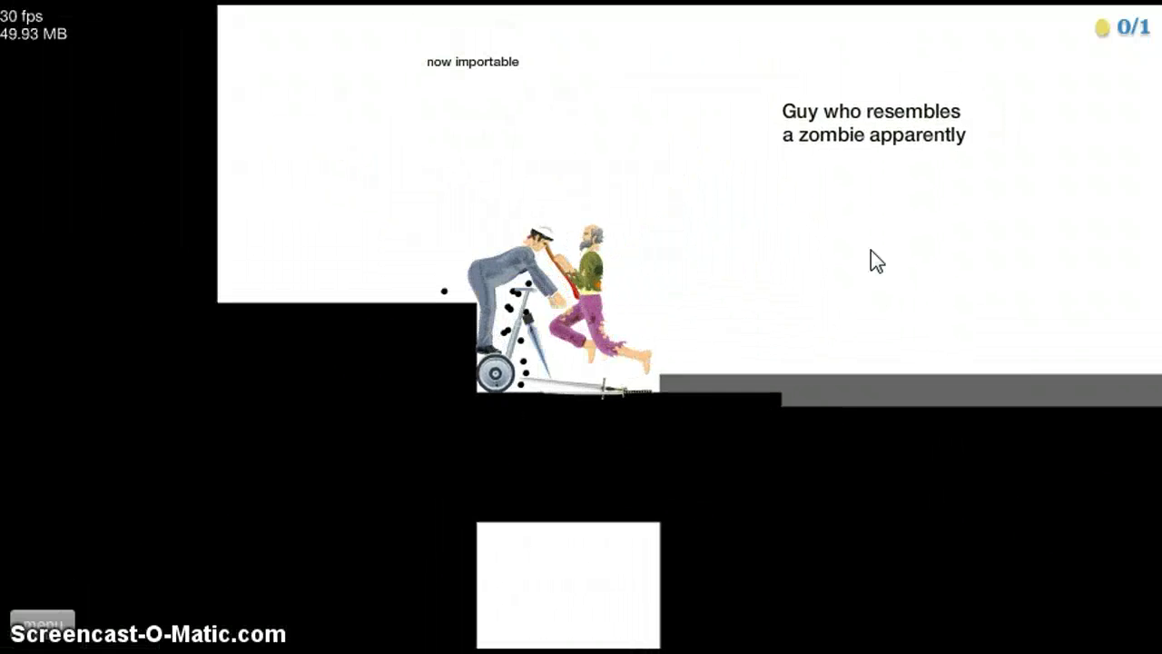
- Restart You VS Zombie 9 three times, play until the zombie is beheaded, then pause
{"action": "key", "text": "Escape"}
{"action": "key", "text": "r"}
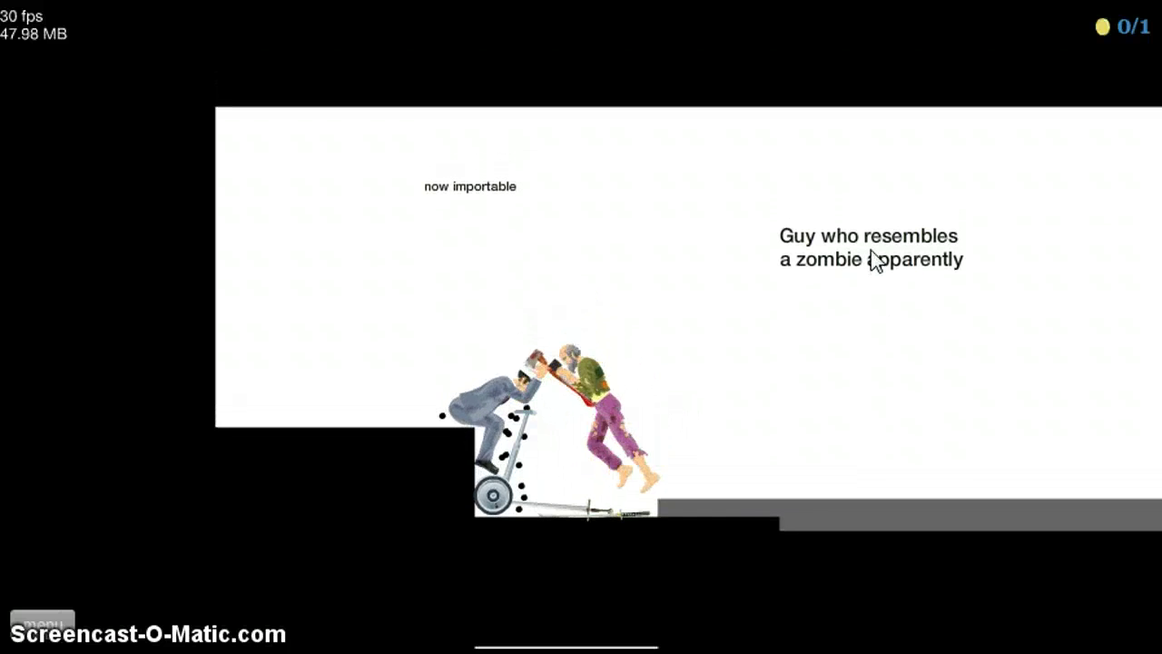
{"action": "key", "text": "Escape"}
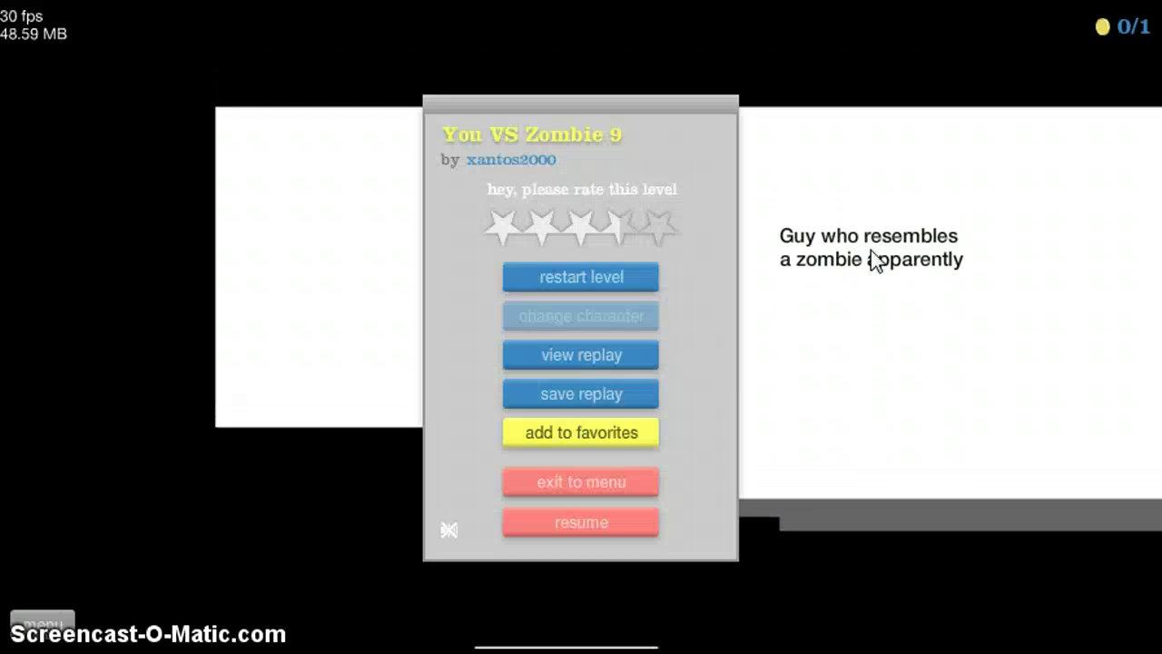
{"action": "key", "text": "r"}
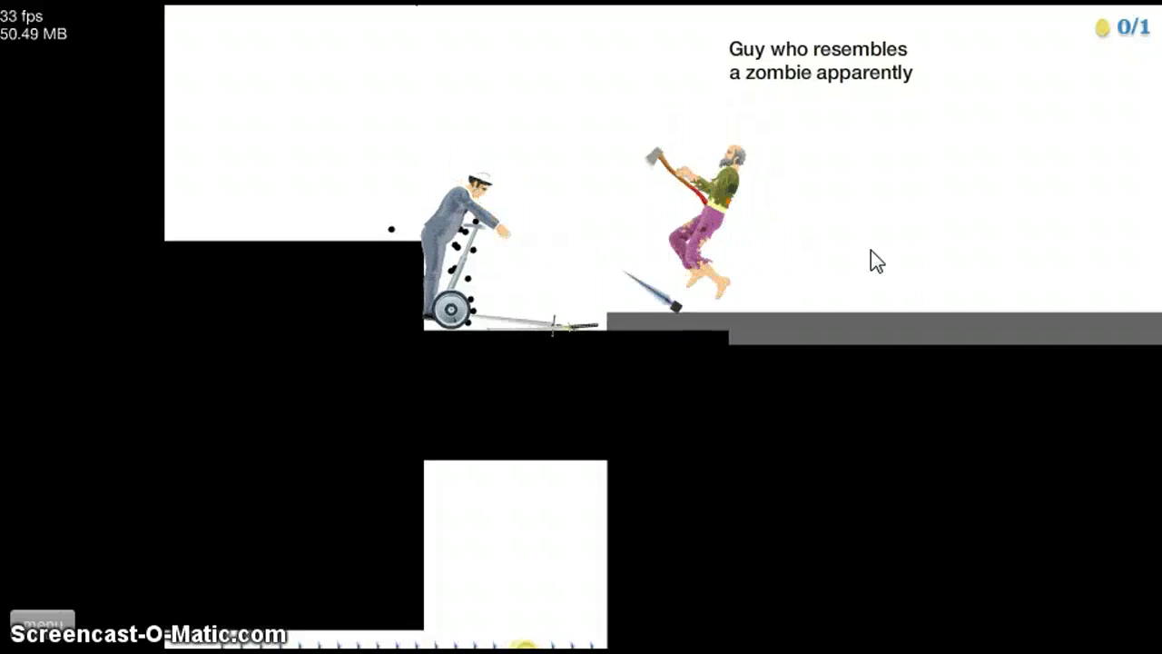
{"action": "key", "text": "Escape"}
{"action": "key", "text": "r"}
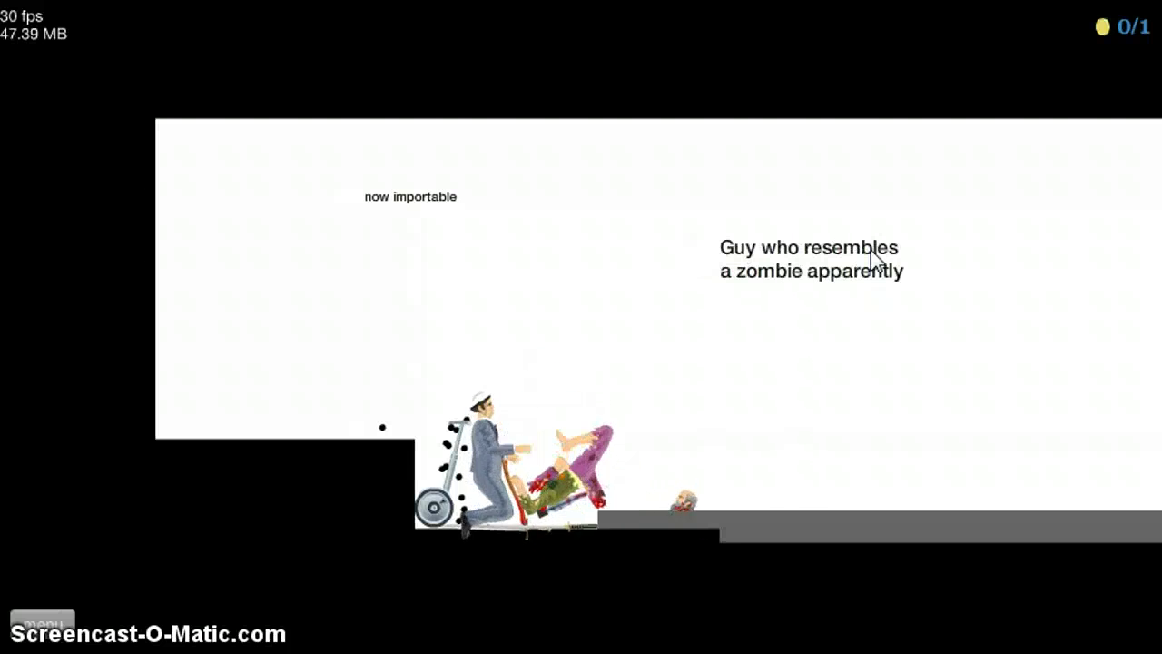
{"action": "key", "text": "Escape"}
- Exit to the level list and start You VS Zombie 10 END
{"action": "left_click", "coordinate": [611, 483]}
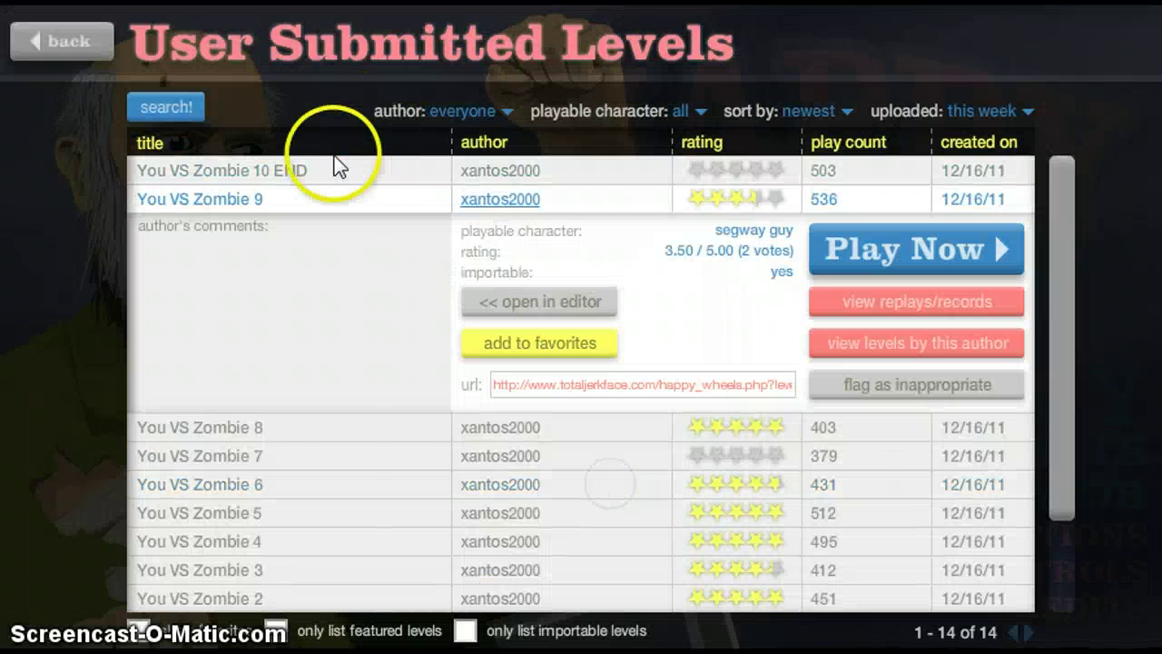
{"action": "left_click", "coordinate": [337, 166]}
{"action": "left_click", "coordinate": [907, 224]}
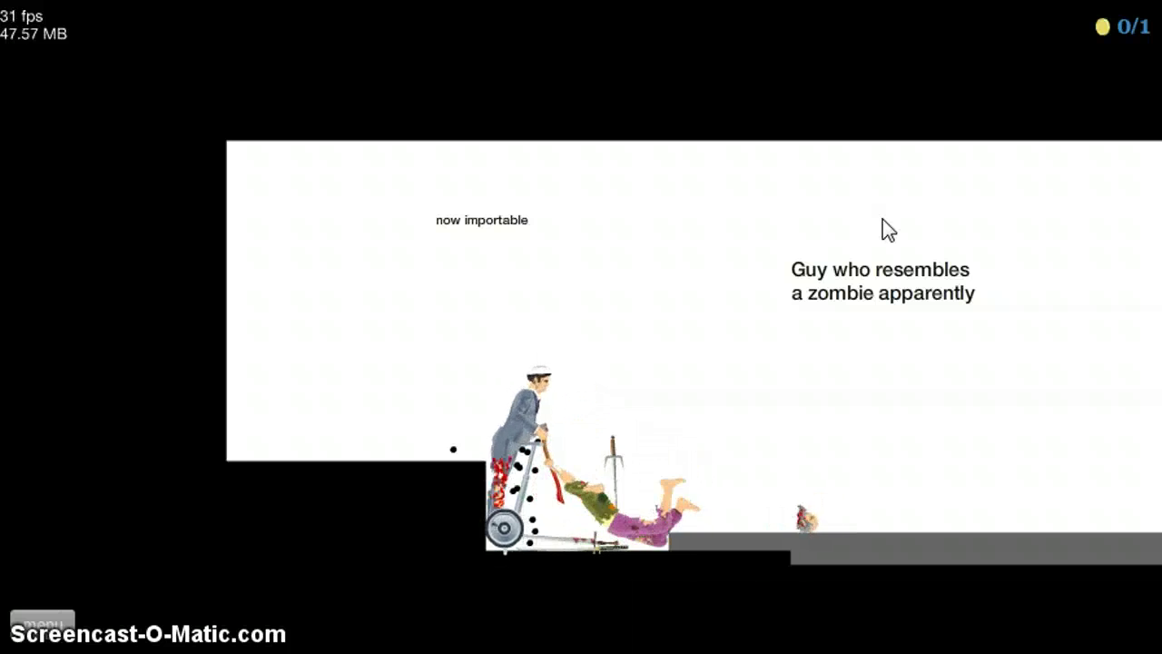
- Restart You VS Zombie 10 END once, knock the zombie down, then pause
{"action": "key", "text": "Escape"}
{"action": "key", "text": "r"}
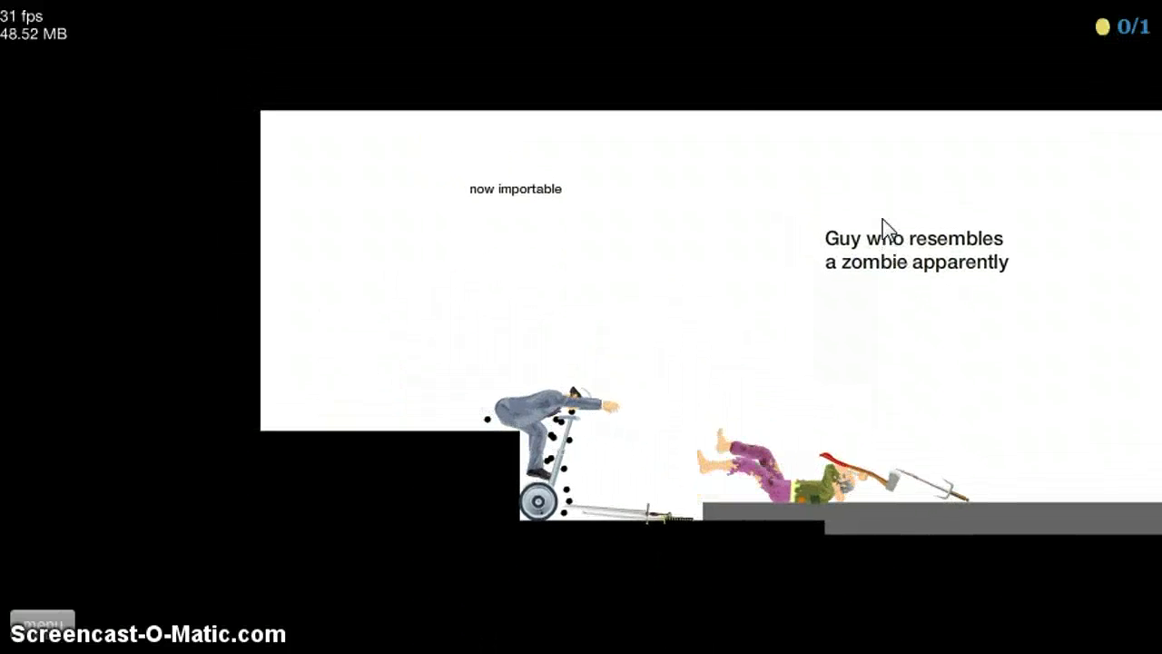
{"action": "key", "text": "Escape"}
- Briefly try the 'you vs zombie' level as the dad on the bicycle, then quit it
{"action": "left_click", "coordinate": [540, 485]}
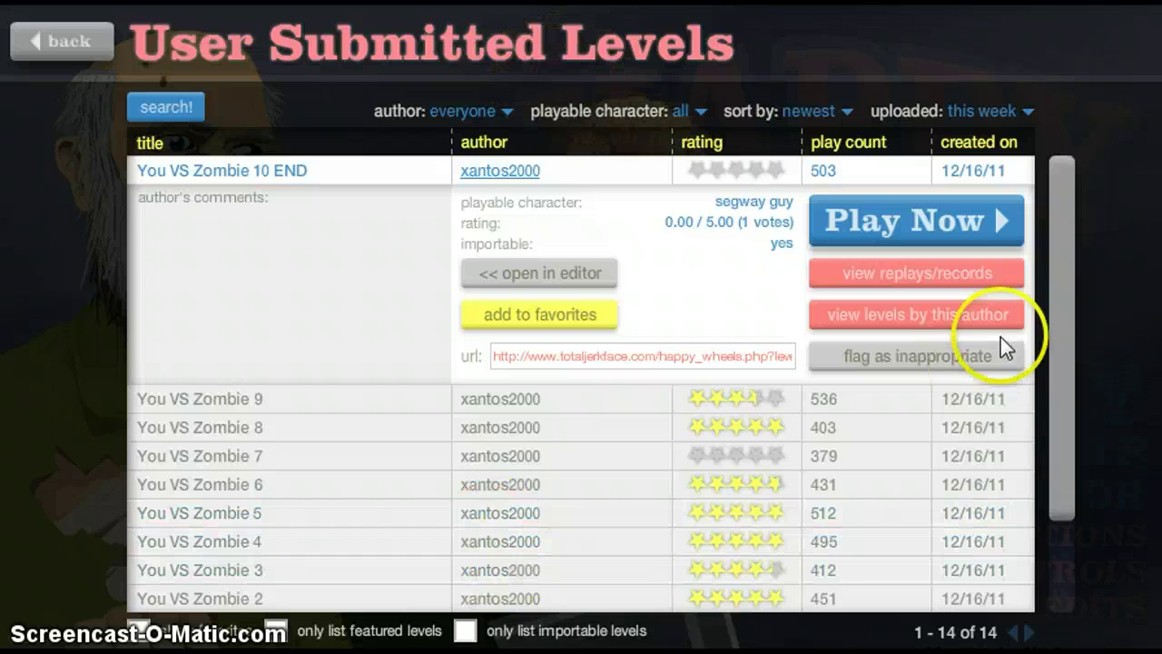
{"action": "left_click_drag", "start_coordinate": [1062, 316], "coordinate": [1046, 477]}
{"action": "left_click", "coordinate": [300, 592]}
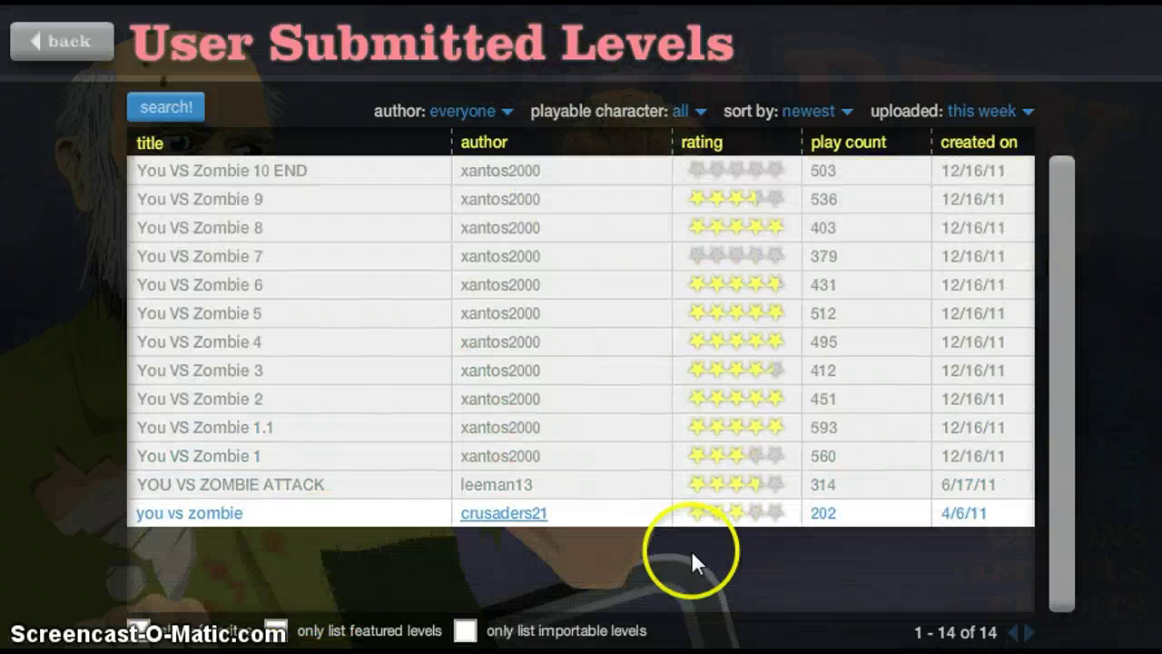
{"action": "left_click", "coordinate": [846, 447]}
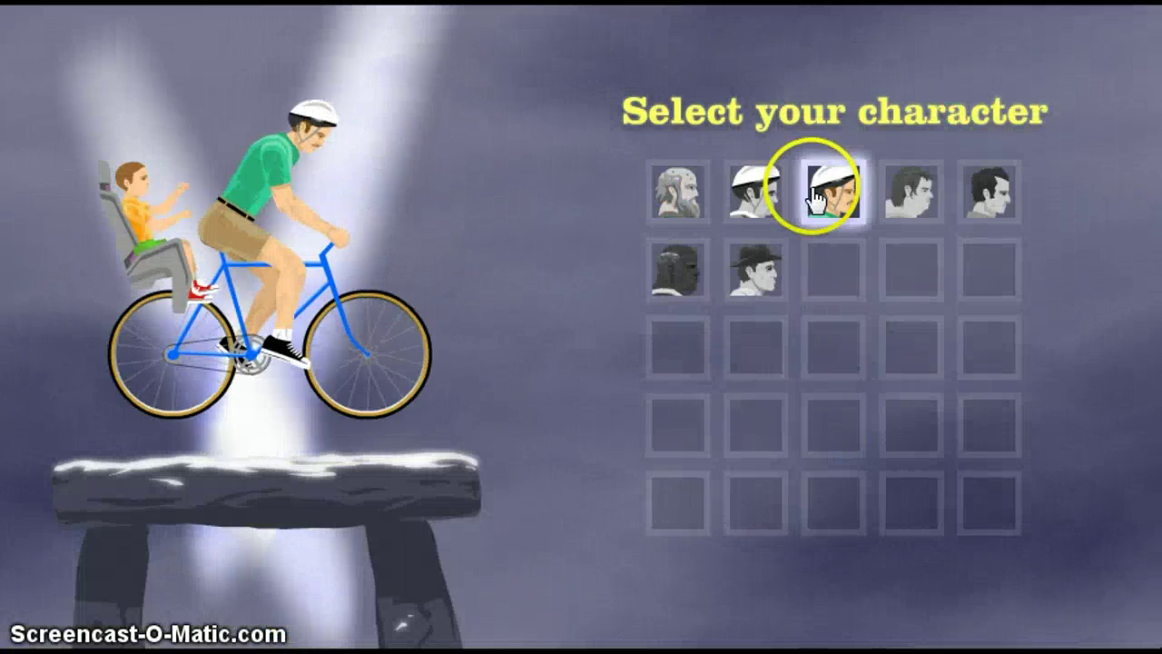
{"action": "left_click", "coordinate": [820, 193]}
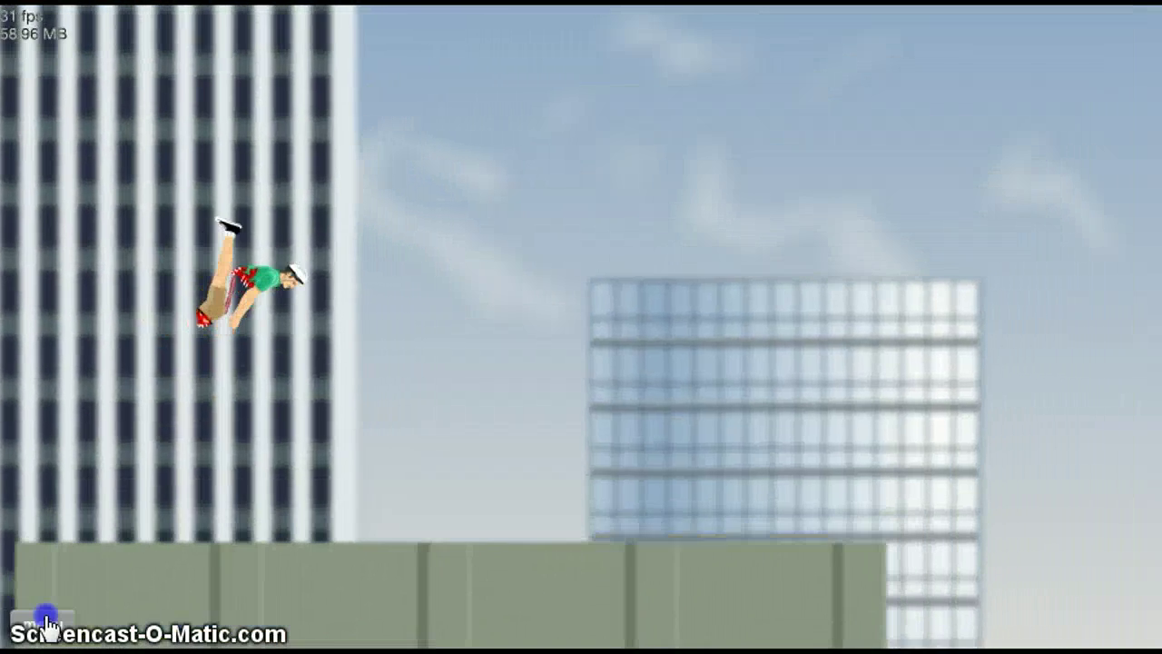
{"action": "key", "text": "Escape"}
{"action": "left_click", "coordinate": [635, 474]}
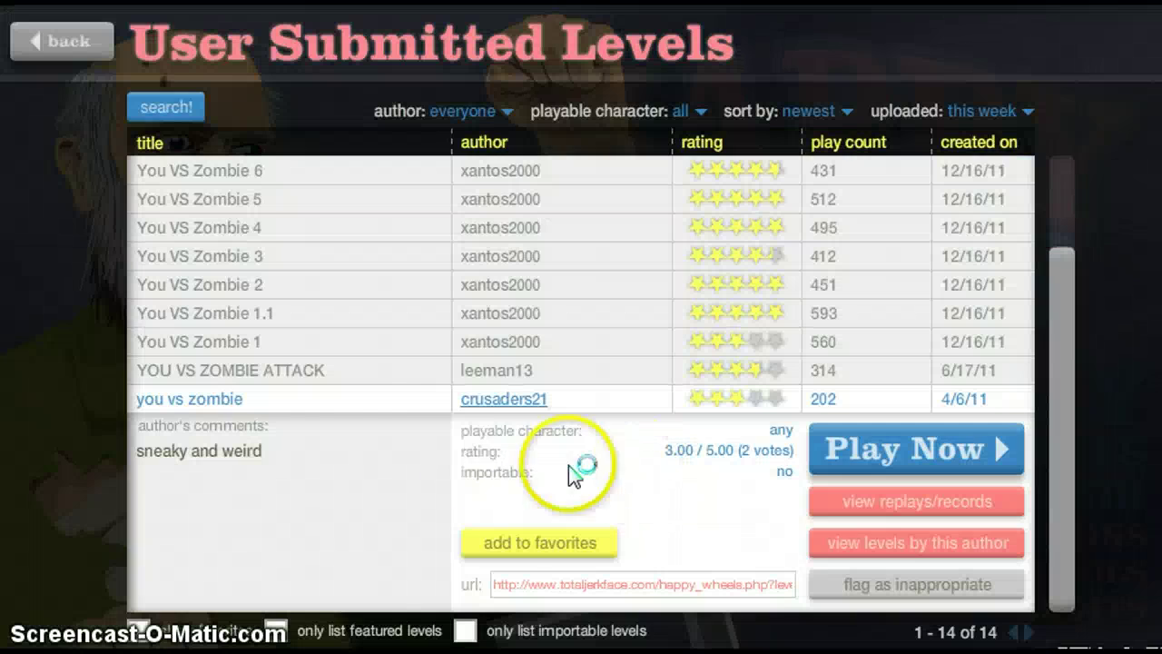
- Start YOU VS ZOMBIE ATTACK and roll the wheelchair forward through the crowd
{"action": "left_click", "coordinate": [347, 370]}
{"action": "left_click", "coordinate": [916, 445]}
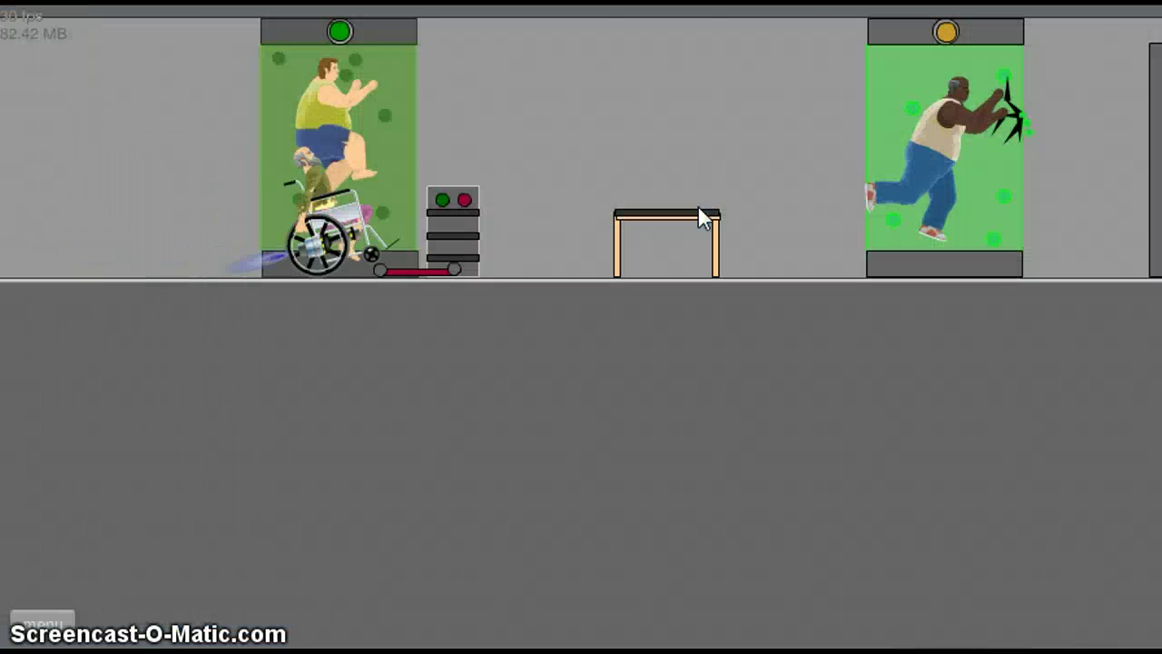
{"action": "key", "text": "Up"}
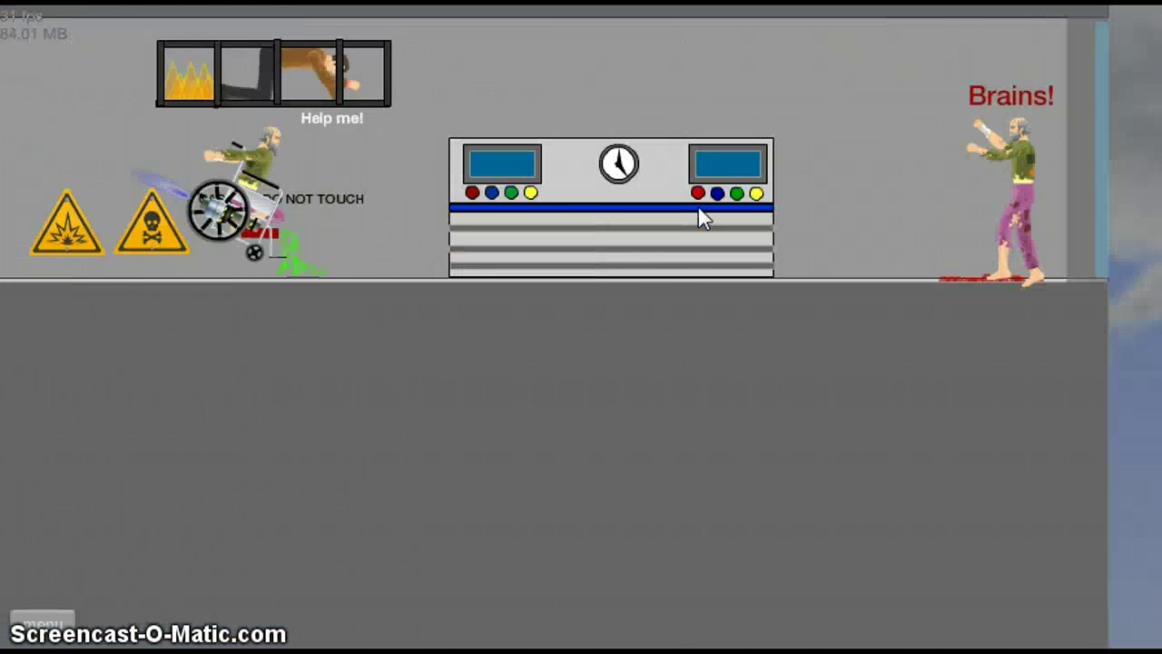
{"action": "key", "text": "Up"}
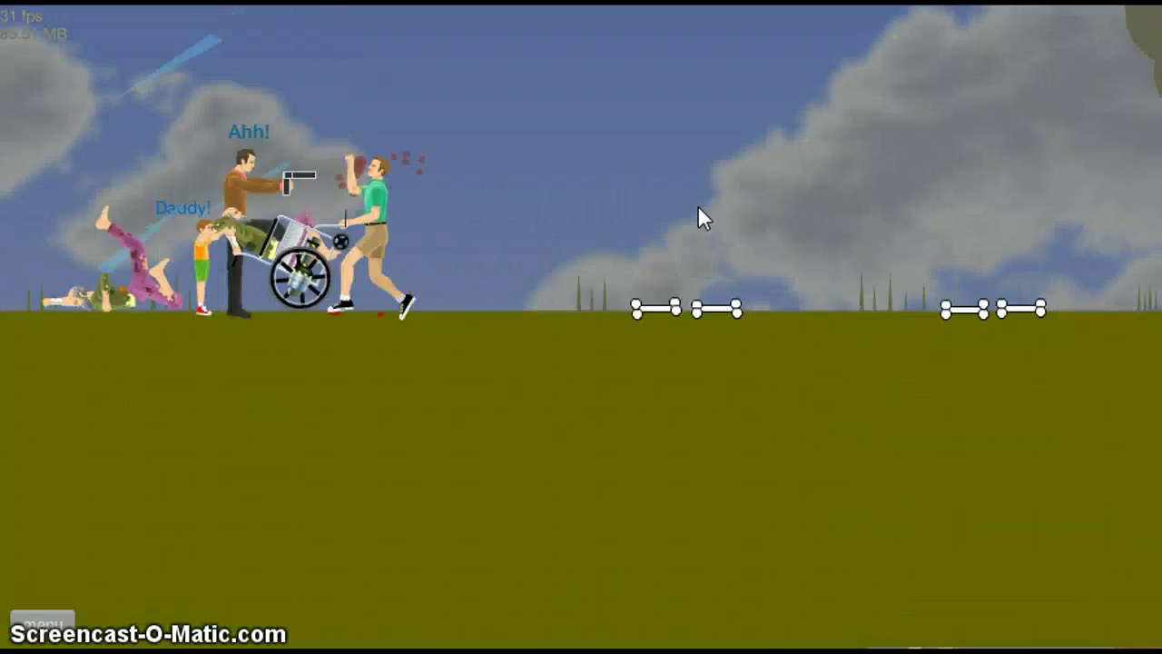
{"action": "key", "text": "Up"}
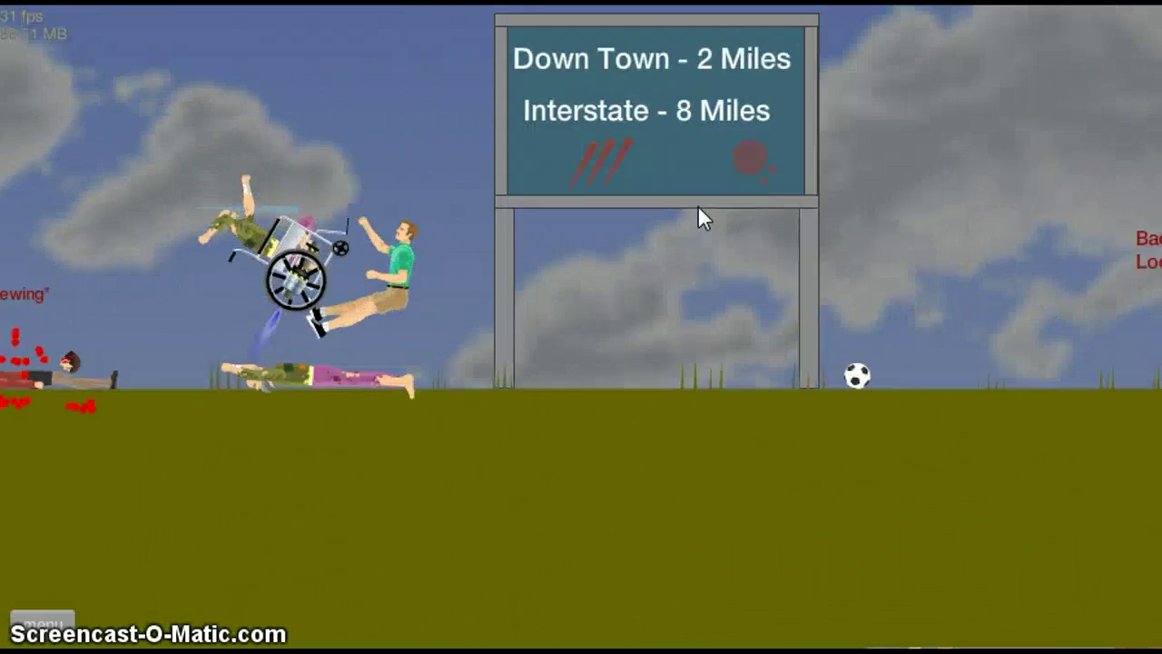
{"action": "key", "text": "Up"}
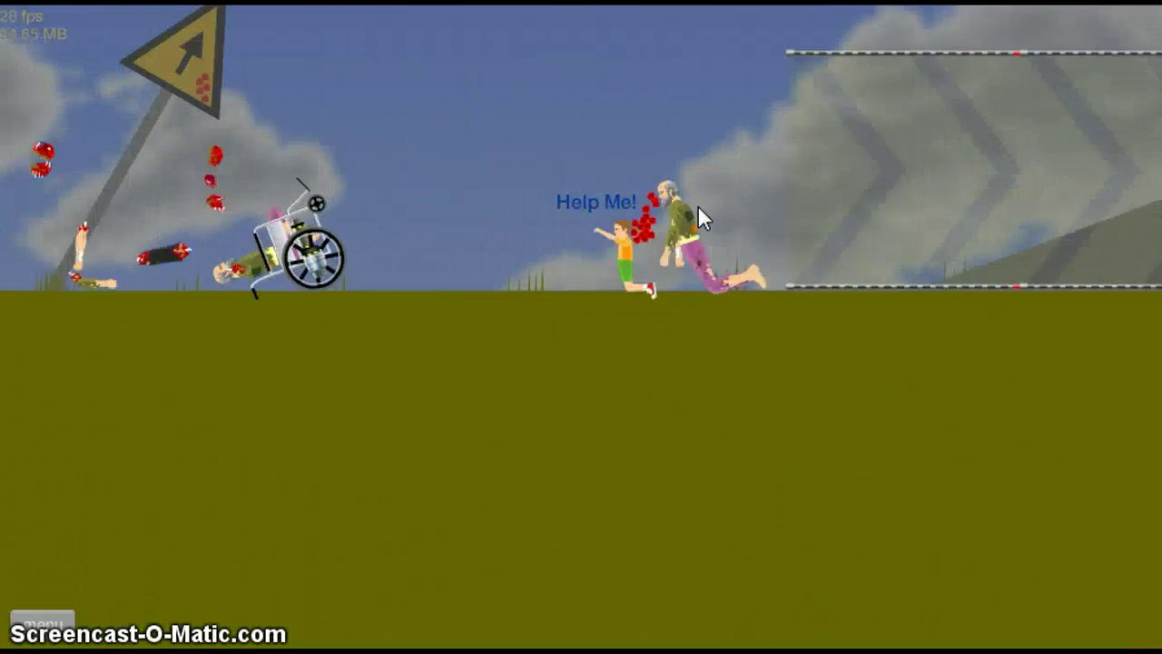
{"action": "key", "text": "Up"}
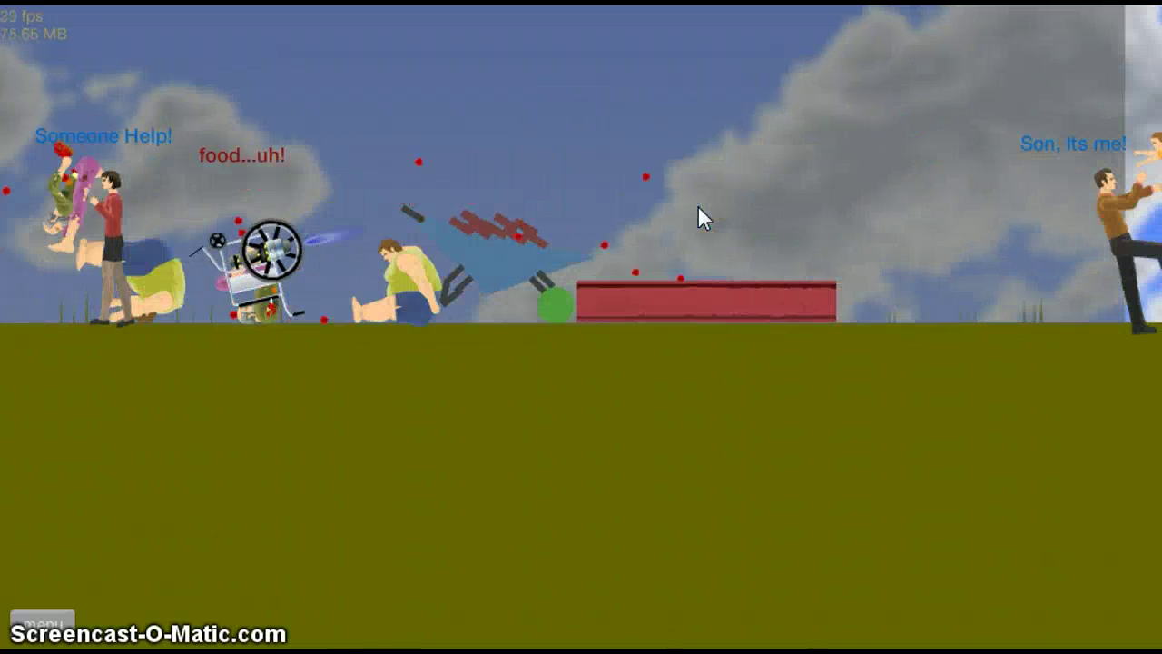
- Shuttle between the boost panel and the characters, then pause and change character
{"action": "key", "text": "Left"}
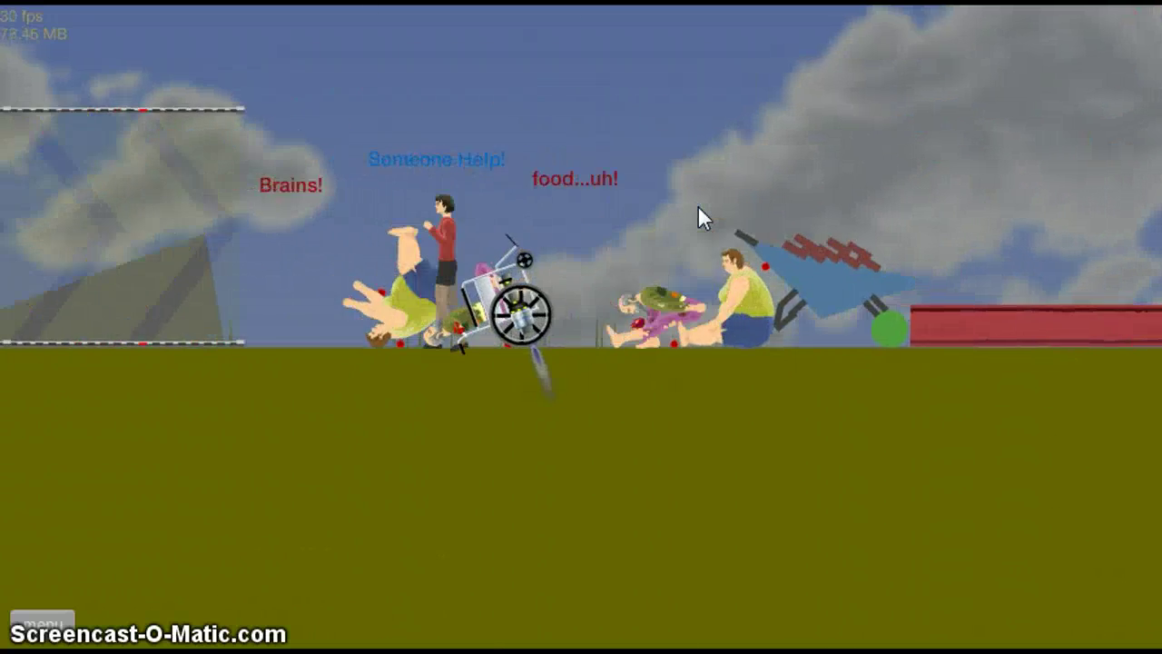
{"action": "key", "text": "Right"}
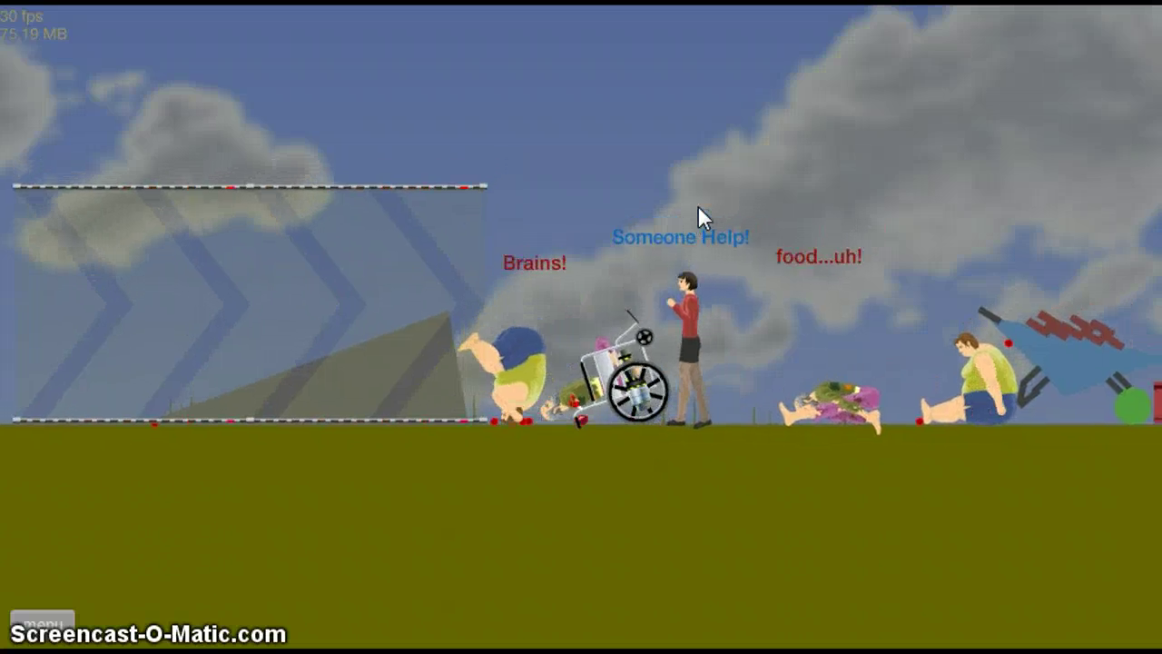
{"action": "key", "text": "Up"}
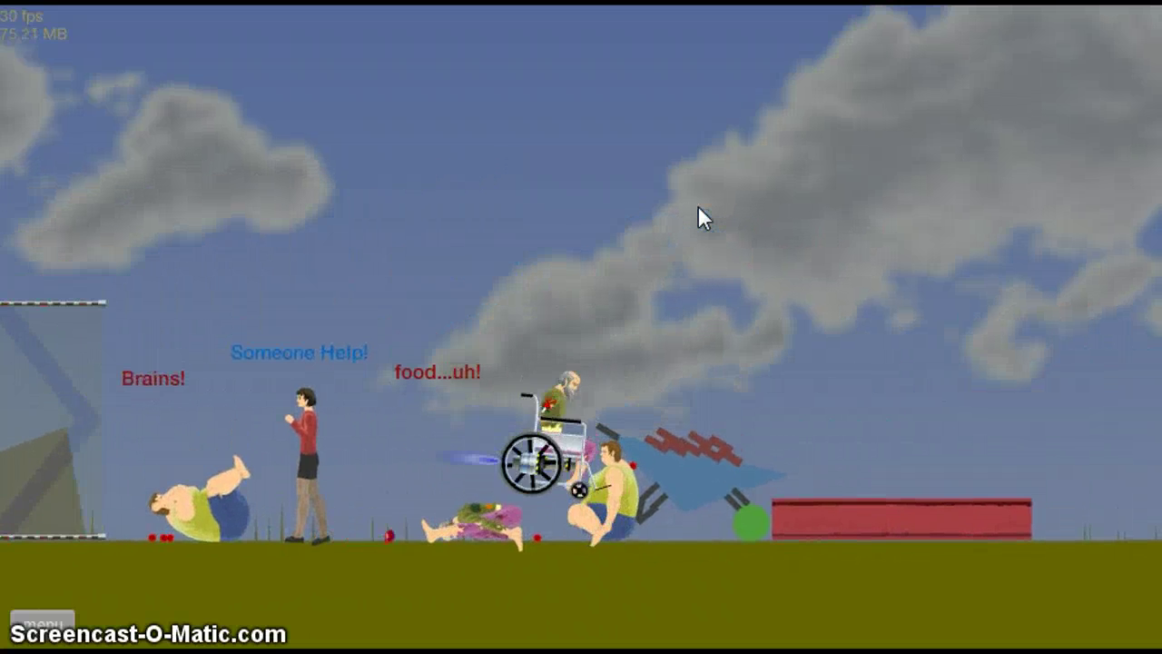
{"action": "key", "text": "Left"}
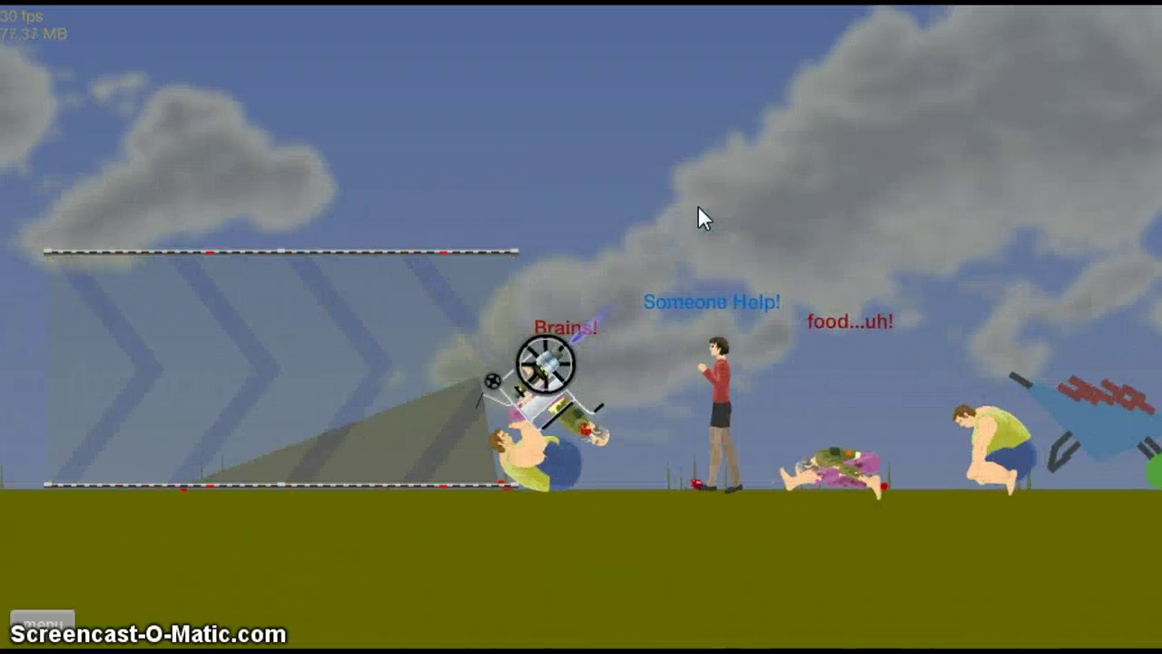
{"action": "key", "text": "Escape"}
{"action": "left_click", "coordinate": [629, 318]}
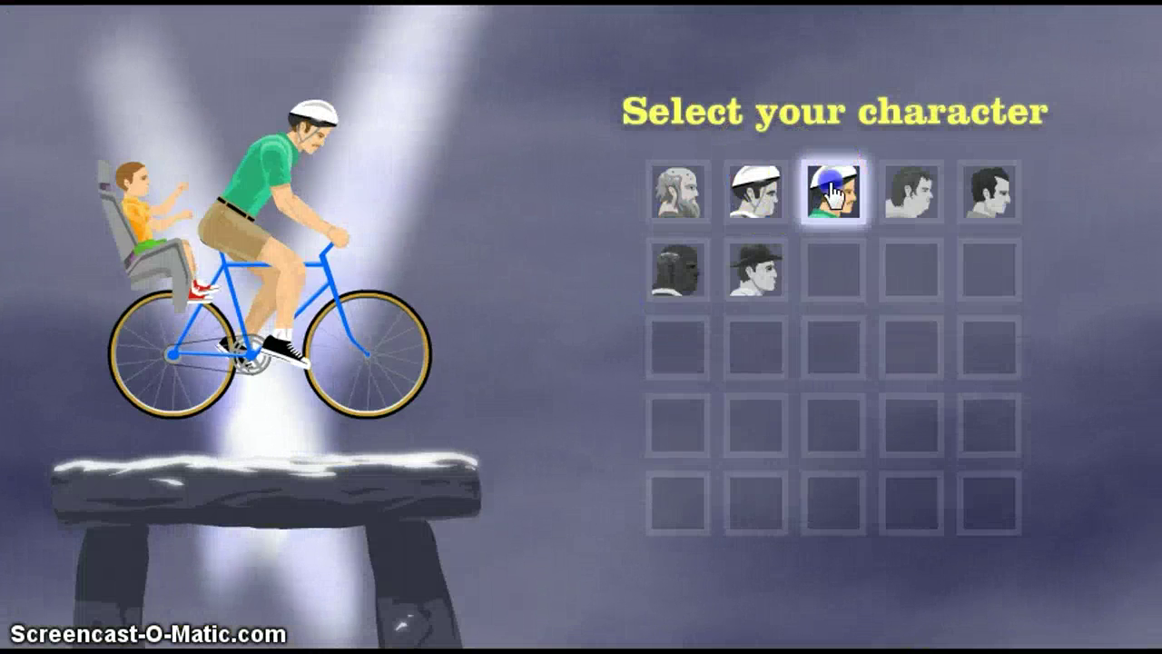
- As Irresponsible Dad, ride through the lab, past the tree and billboard, to the finish
{"action": "left_click", "coordinate": [829, 182]}
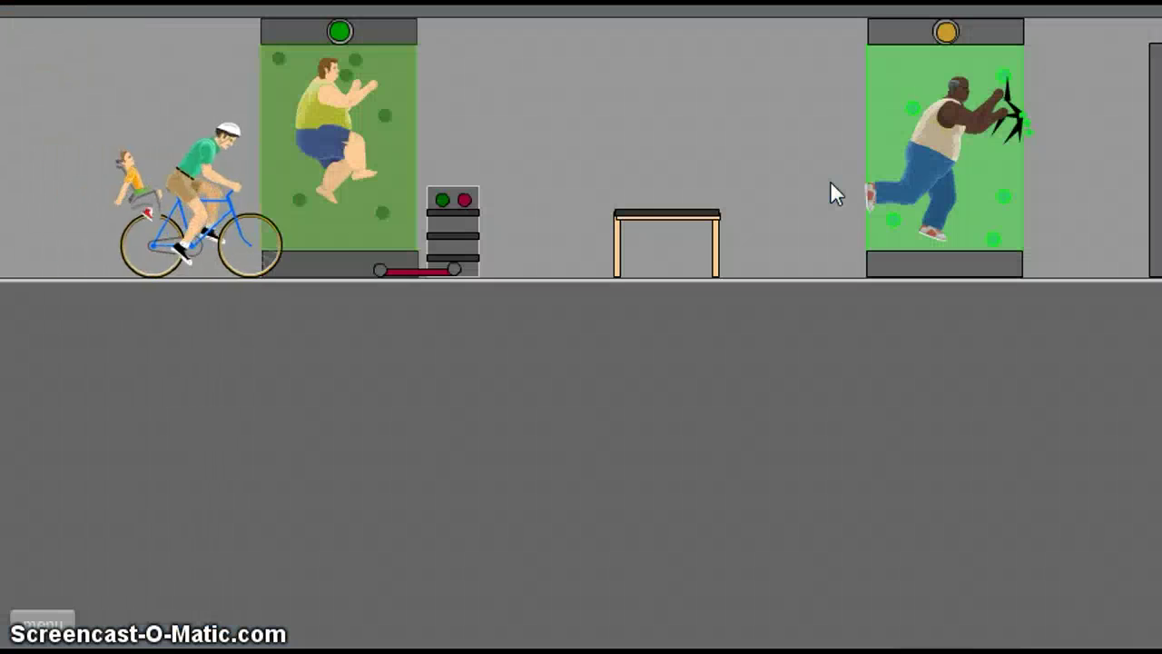
{"action": "key", "text": "Up"}
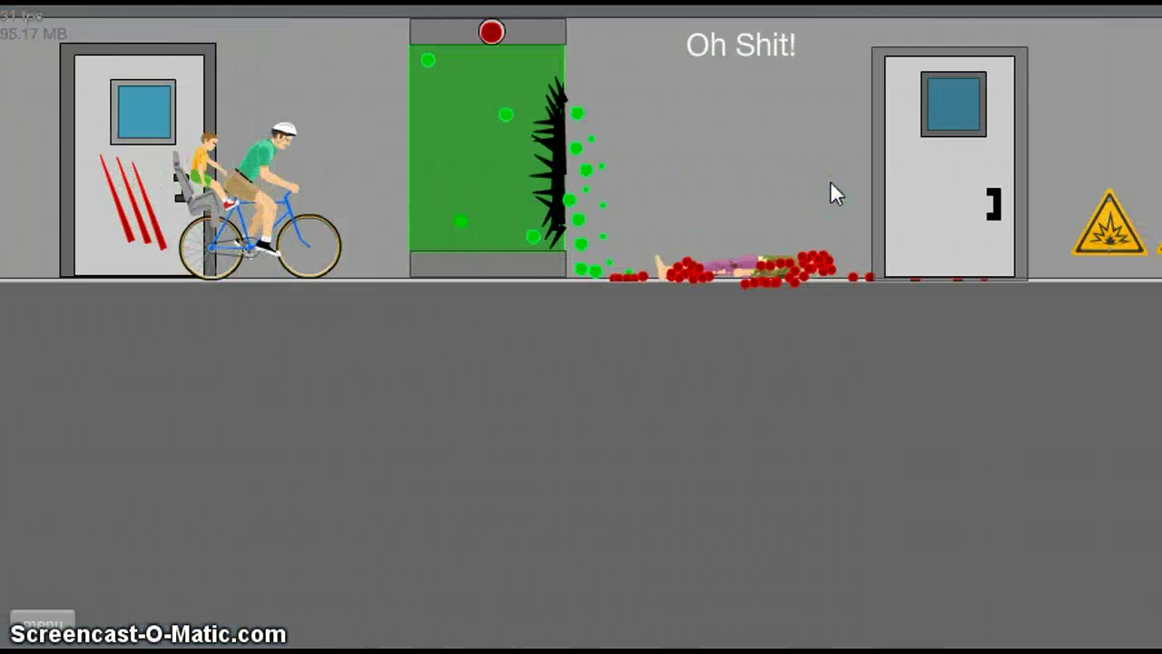
{"action": "key", "text": "Up"}
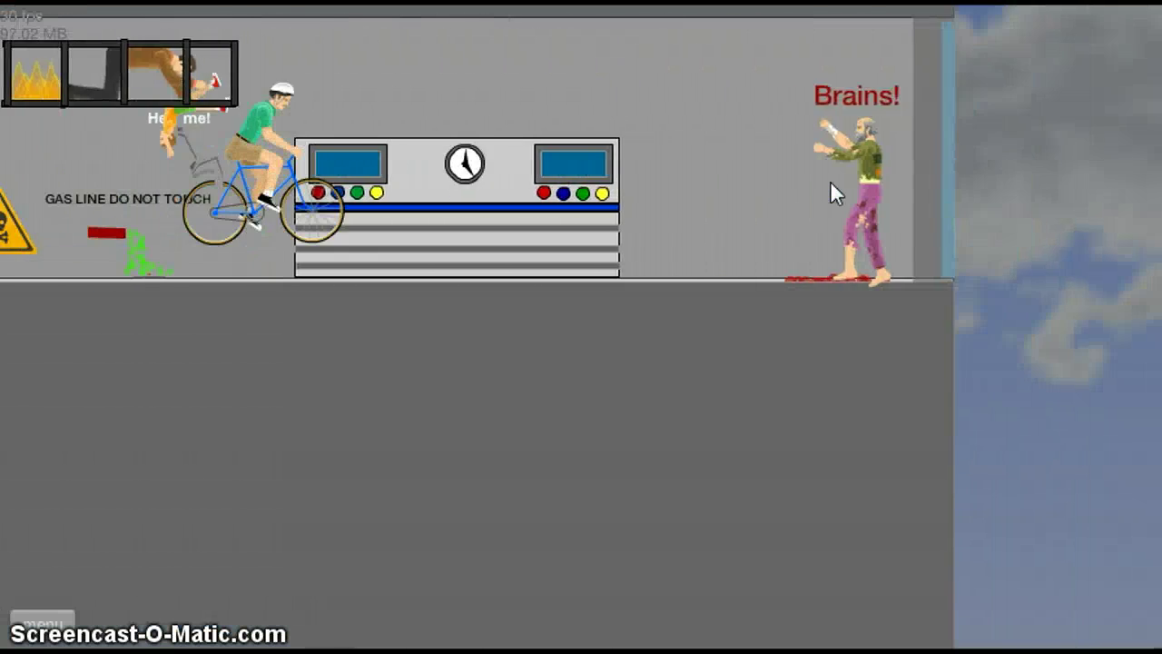
{"action": "key", "text": "Up"}
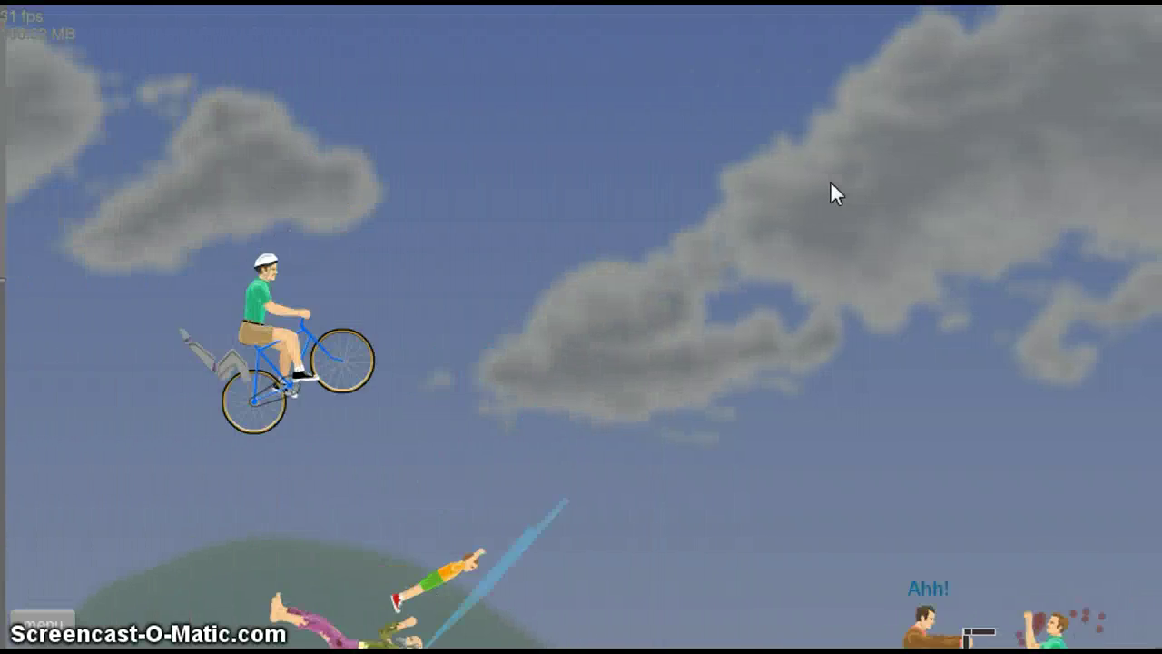
{"action": "key", "text": "Up"}
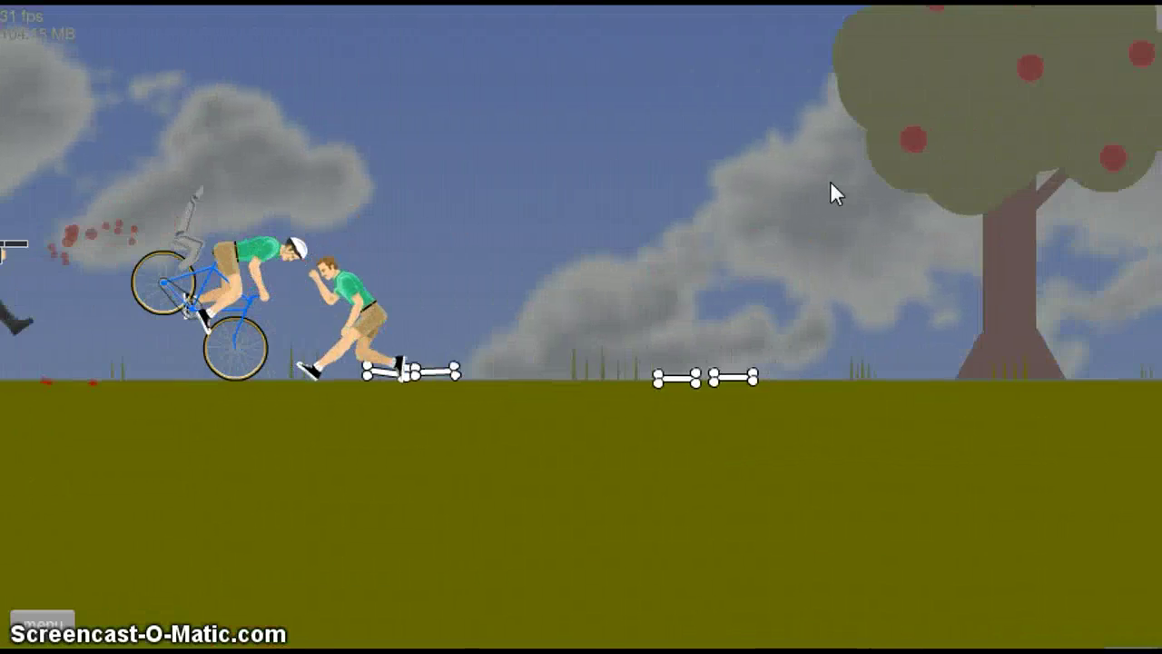
{"action": "key", "text": "Up"}
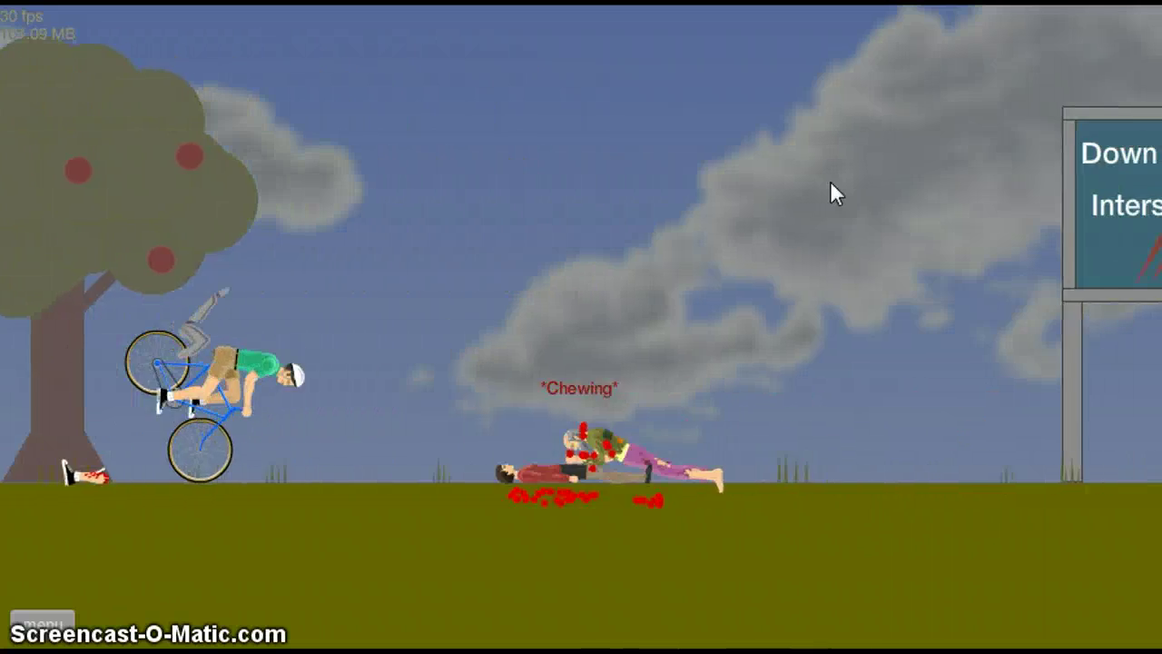
{"action": "key", "text": "Up"}
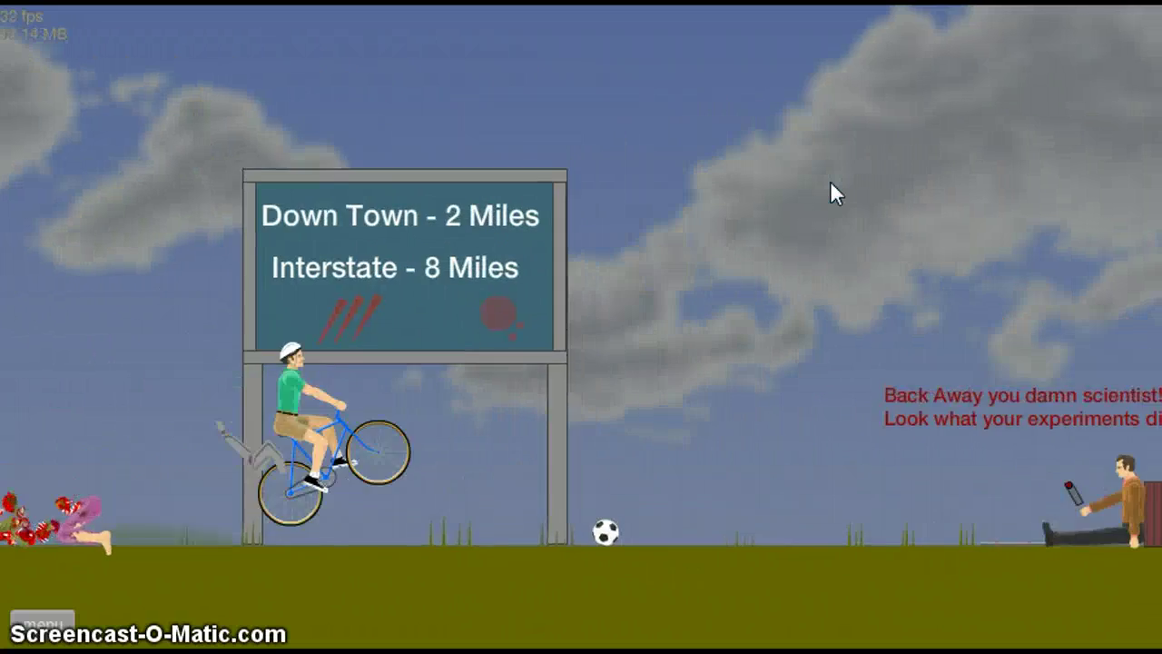
{"action": "key", "text": "Up"}
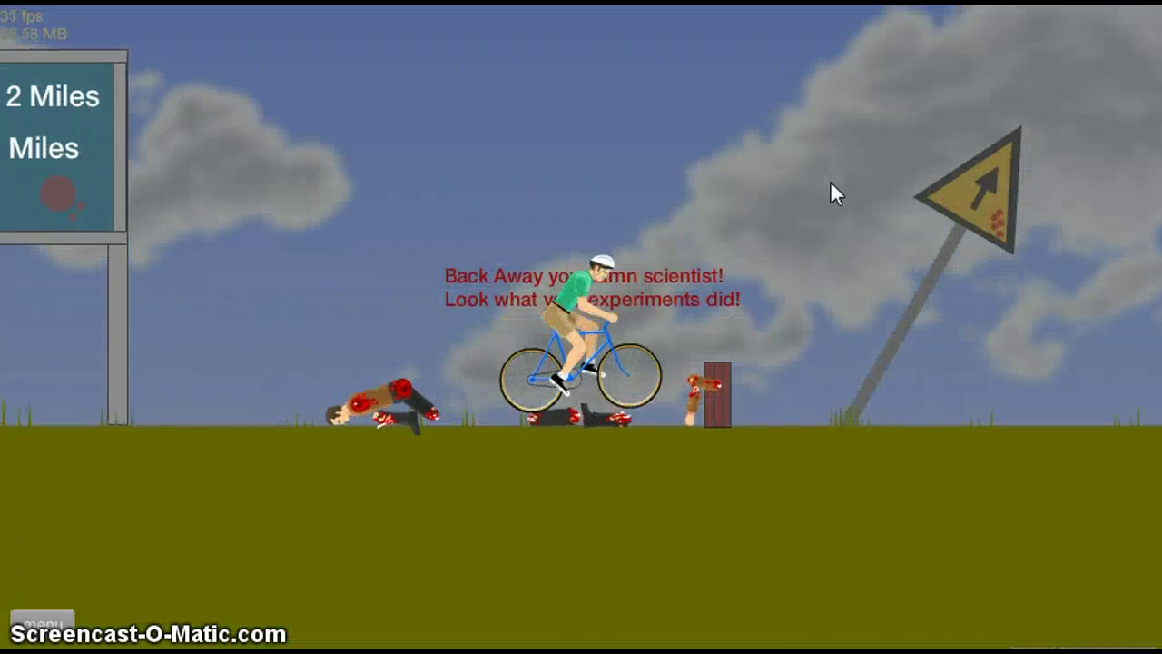
{"action": "key", "text": "Up"}
{"action": "key", "text": "Up"}
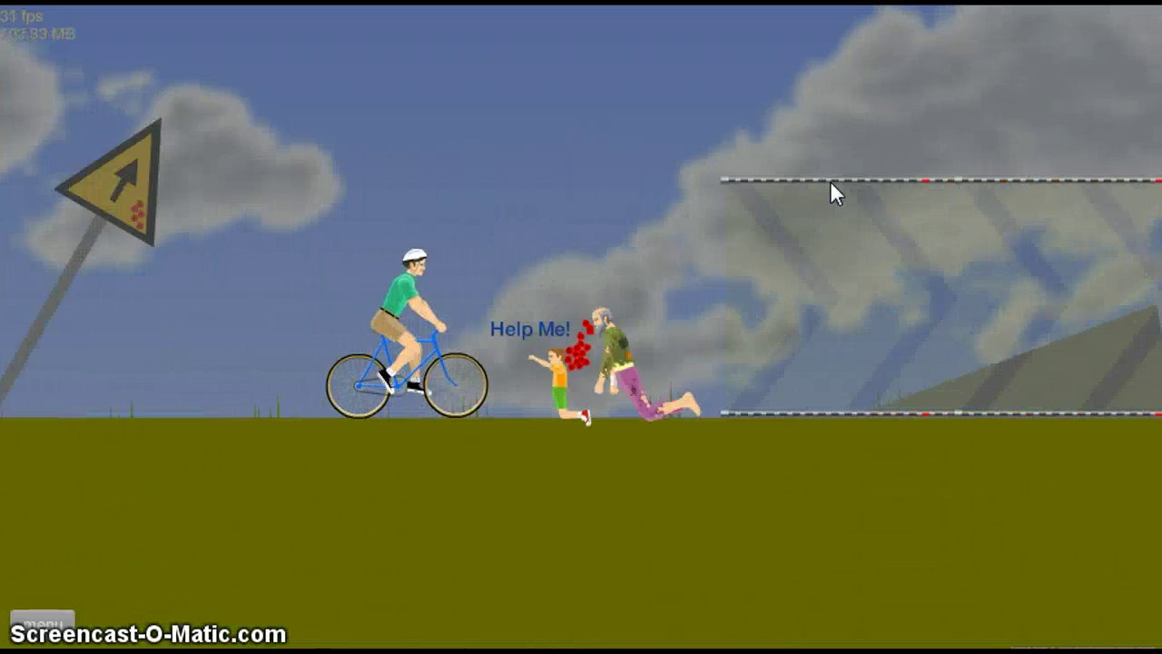